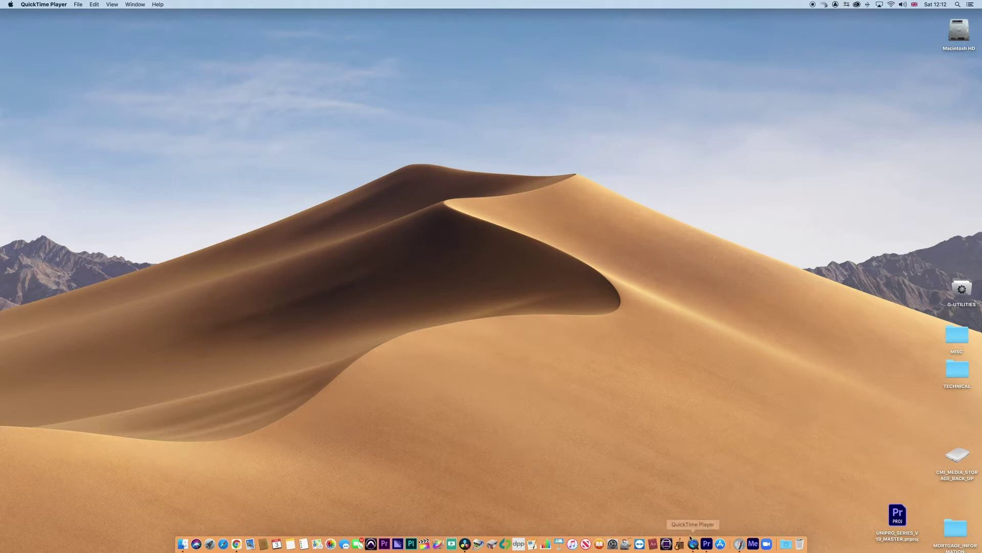
Step: Return to Premiere Pro and cue the MULTICHANNEL sequence to 00:00:16:14, on the Colourist lower-third
{"action": "left_click", "coordinate": [707, 545]}
{"action": "left_click", "coordinate": [373, 334]}
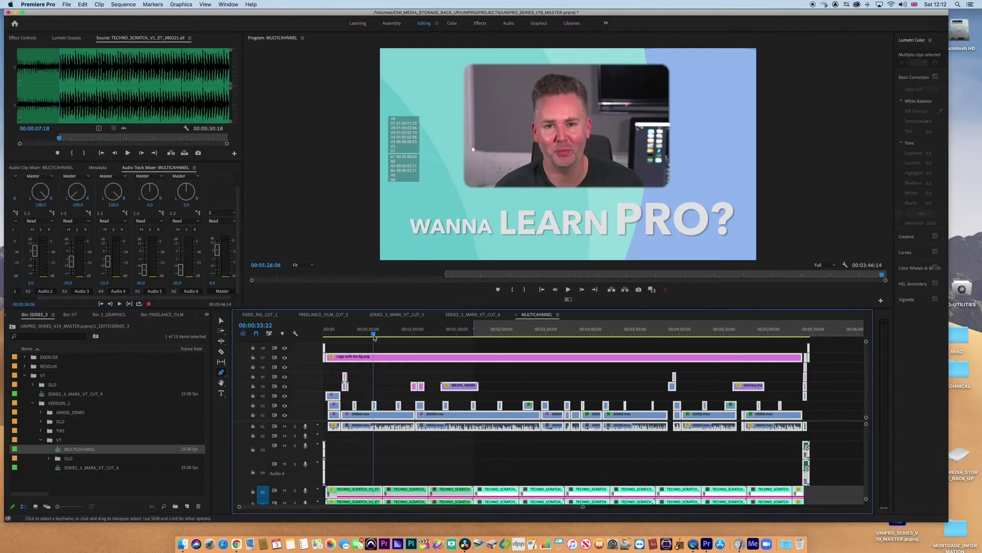
{"action": "left_click", "coordinate": [351, 333]}
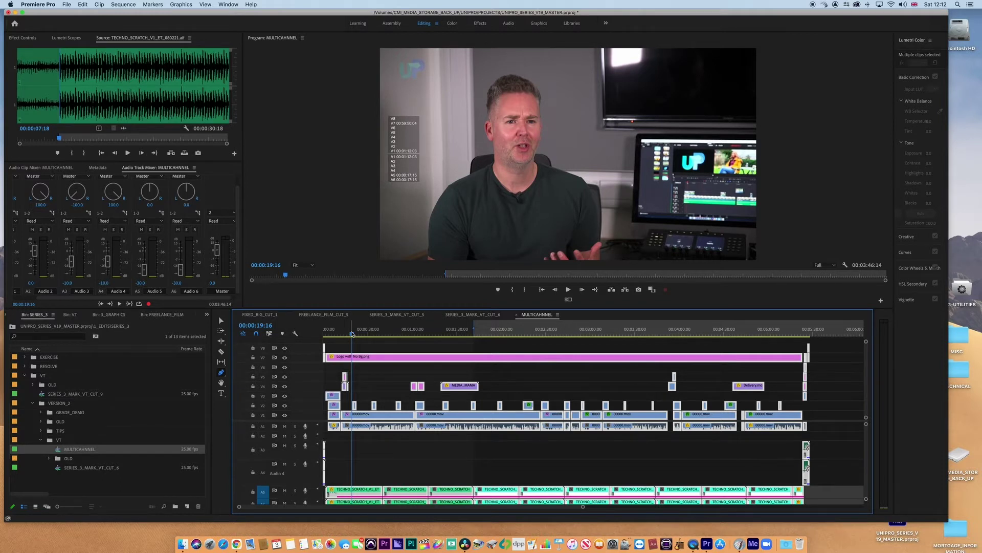
{"action": "left_click", "coordinate": [344, 333]}
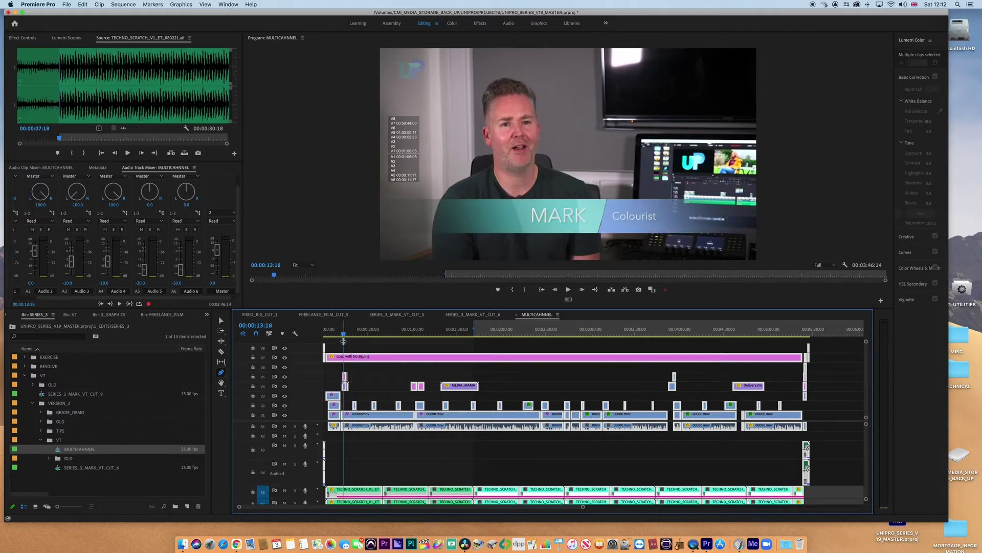
{"action": "left_click", "coordinate": [348, 333]}
{"action": "left_click_drag", "start_coordinate": [349, 334], "coordinate": [344, 337]}
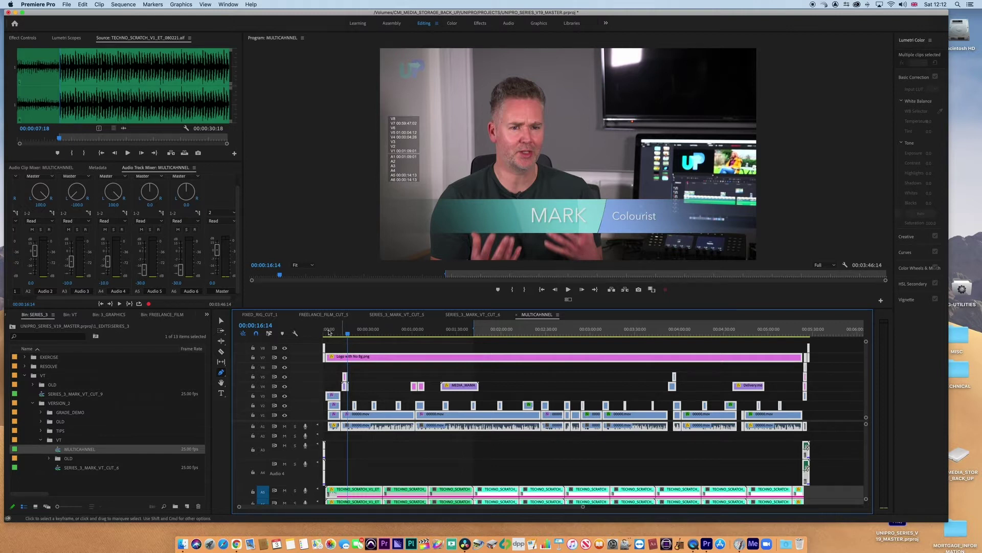
Step: Start a new sequence and choose its editing mode preset on the Settings tab
{"action": "left_click", "coordinate": [67, 5]}
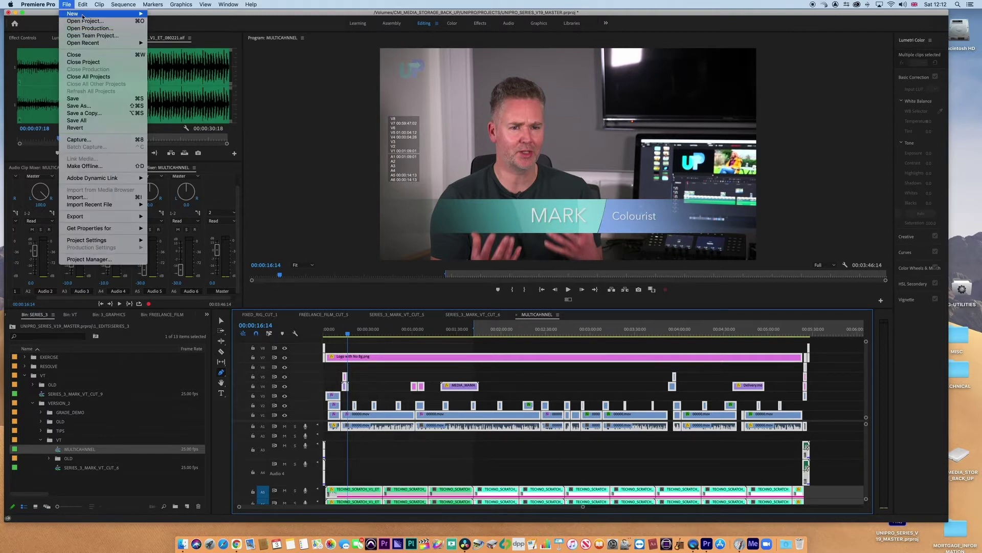
{"action": "left_click", "coordinate": [588, 208]}
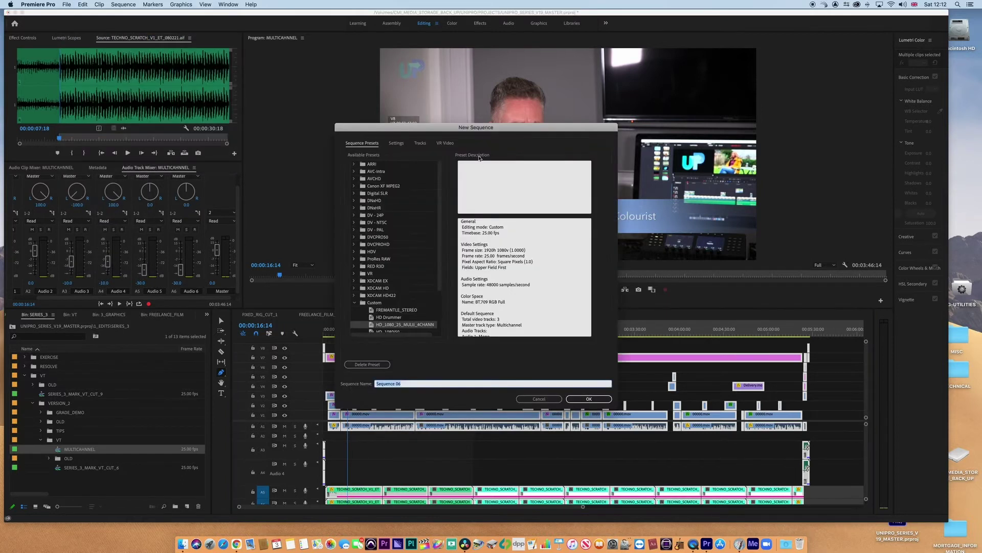
{"action": "left_click", "coordinate": [391, 129]}
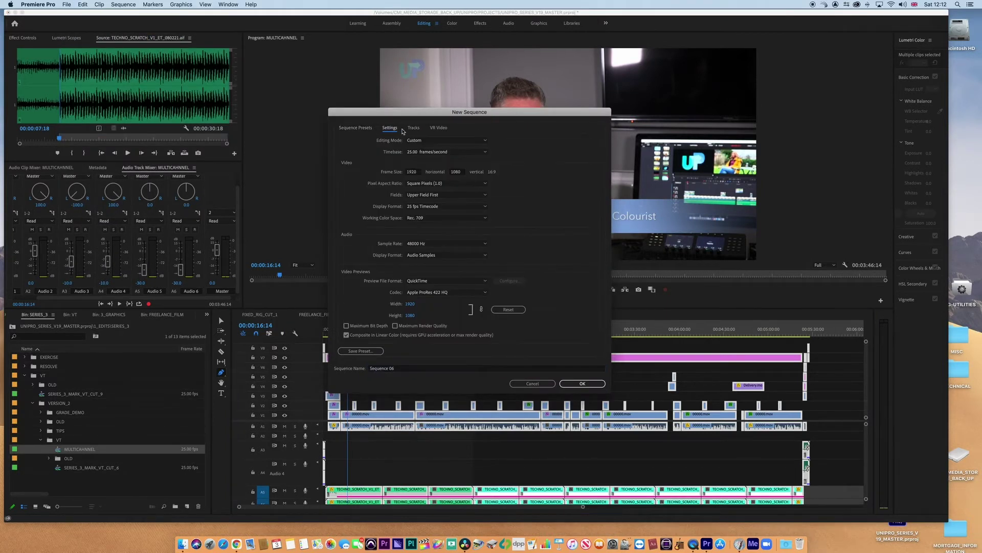
{"action": "left_click", "coordinate": [450, 140]}
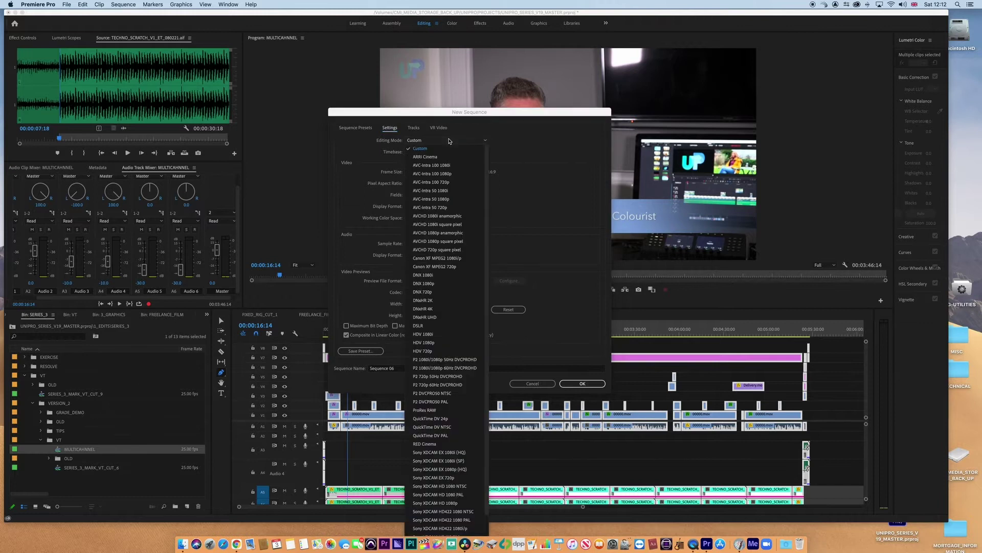
{"action": "left_click", "coordinate": [450, 179]}
{"action": "left_click", "coordinate": [450, 141]}
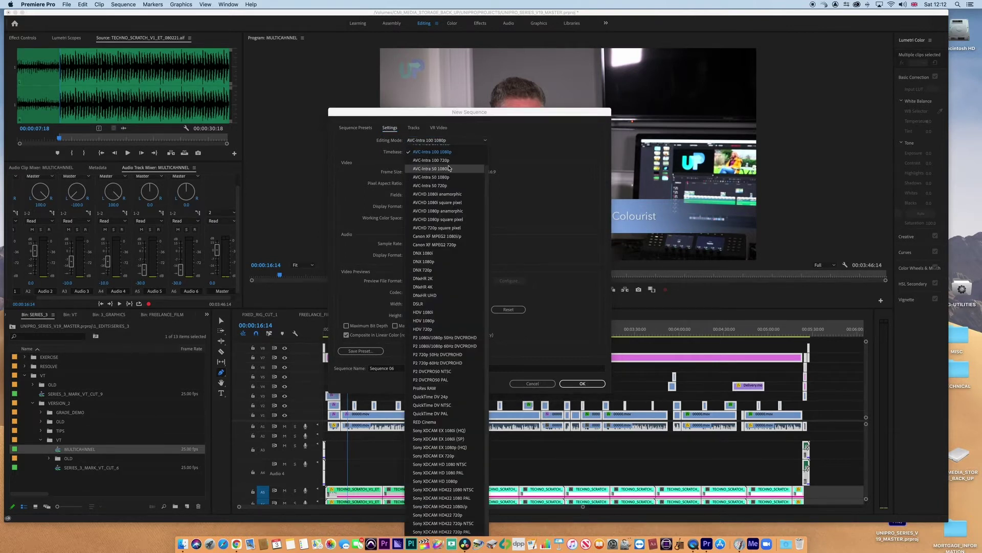
{"action": "left_click", "coordinate": [450, 168]}
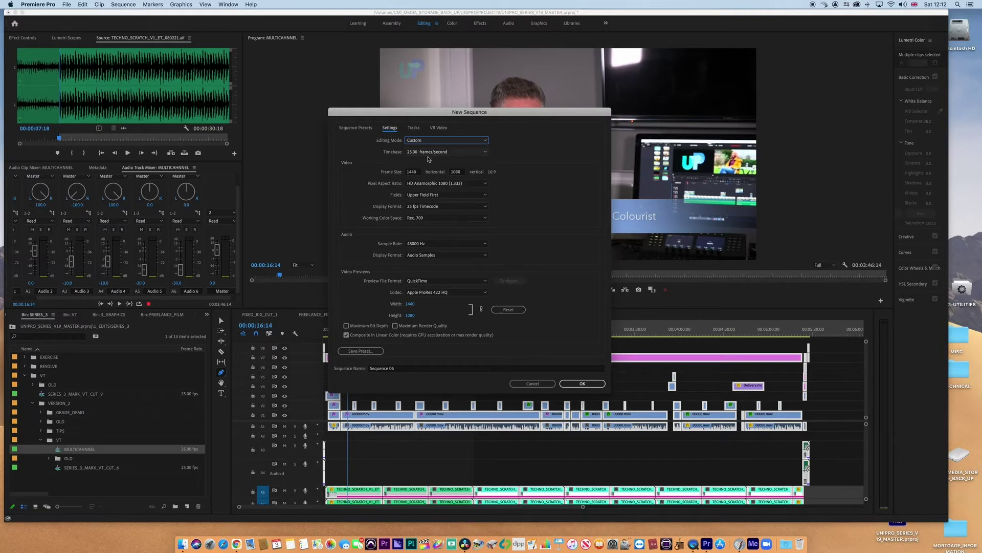
Step: Set the frame size to 1920x1080 with Square Pixels and No Fields (progressive)
{"action": "double_click", "coordinate": [412, 172]}
{"action": "type", "text": "1"}
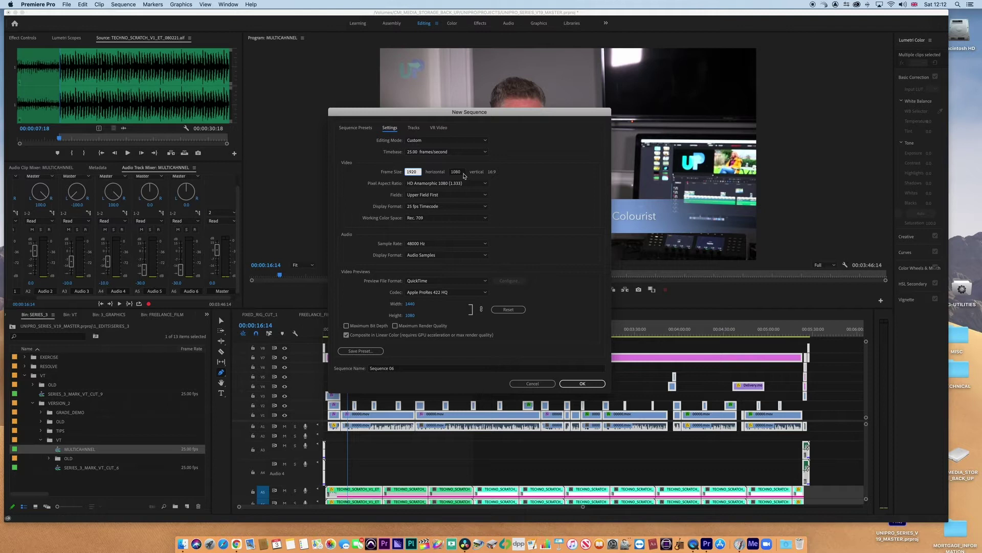
{"action": "left_click", "coordinate": [456, 183]}
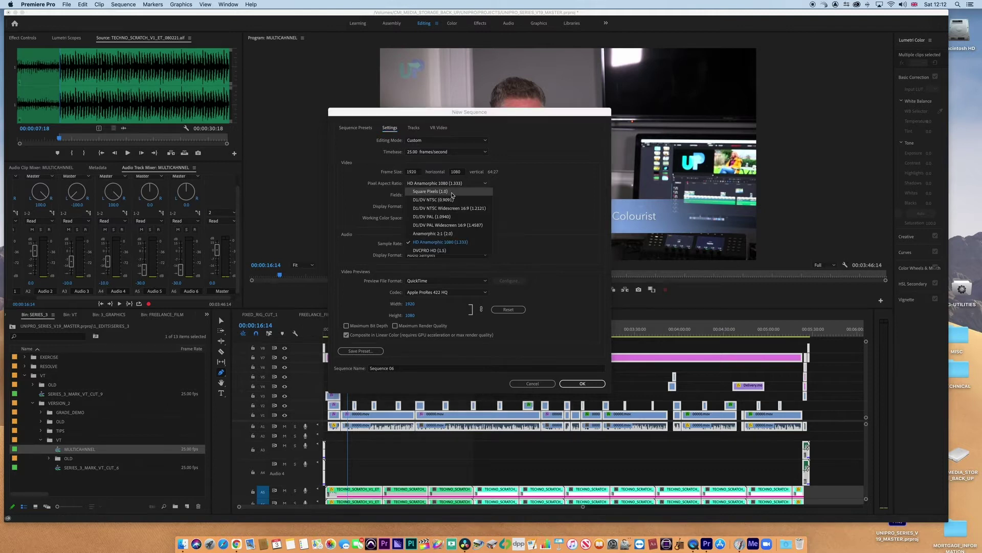
{"action": "left_click", "coordinate": [448, 195]}
{"action": "left_click", "coordinate": [449, 195]}
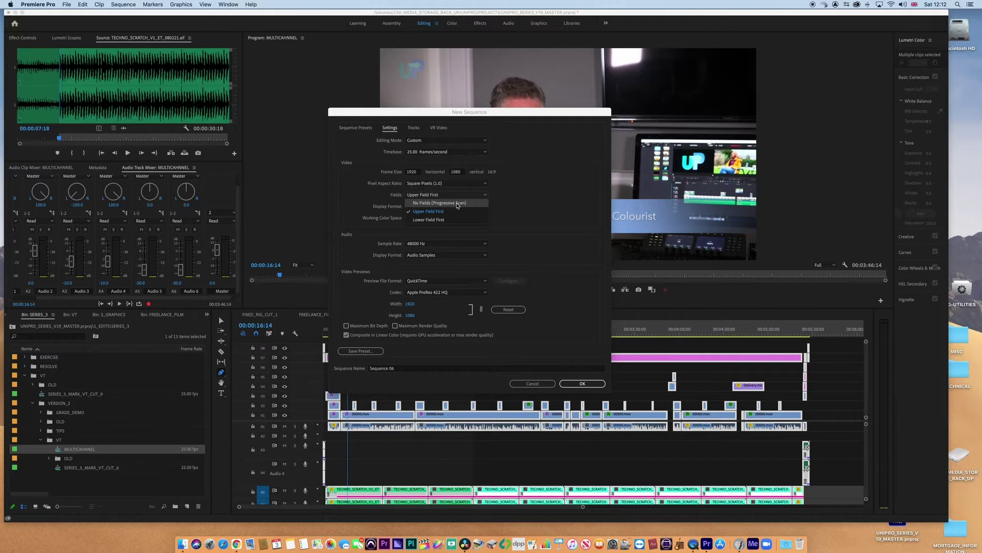
{"action": "left_click", "coordinate": [457, 204]}
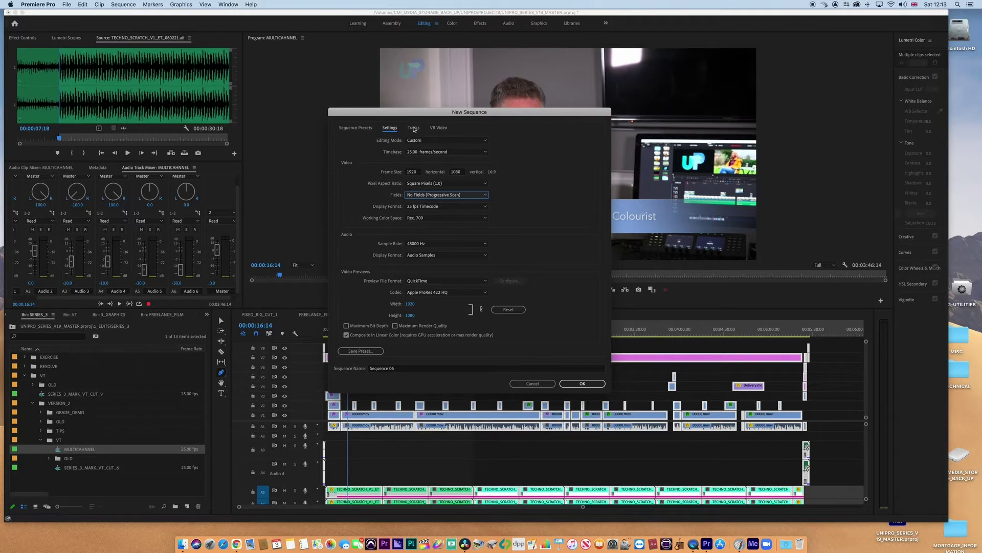
Step: Delete the existing audio tracks and make the master track Multichannel with 6 channels
{"action": "left_click", "coordinate": [413, 128]}
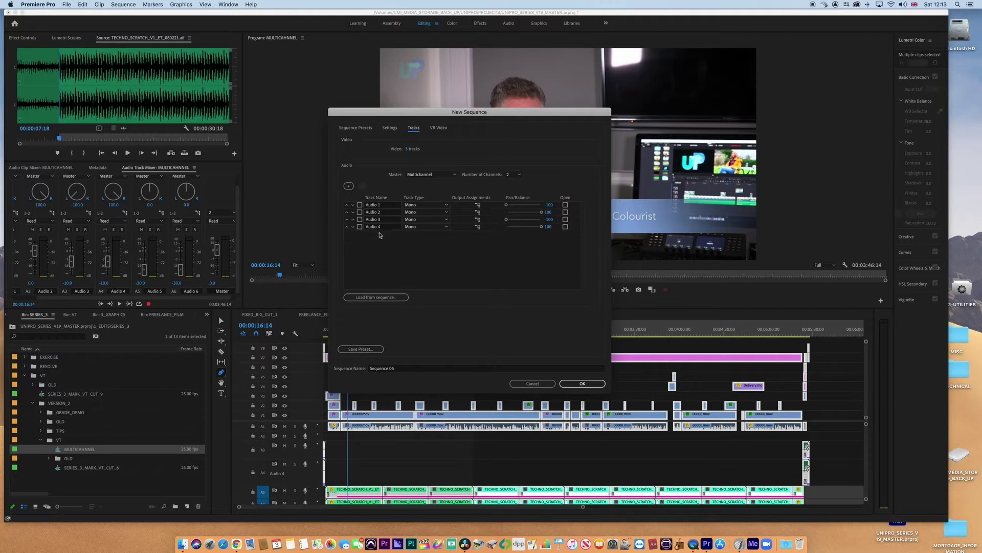
{"action": "left_click_drag", "start_coordinate": [360, 227], "coordinate": [360, 207]}
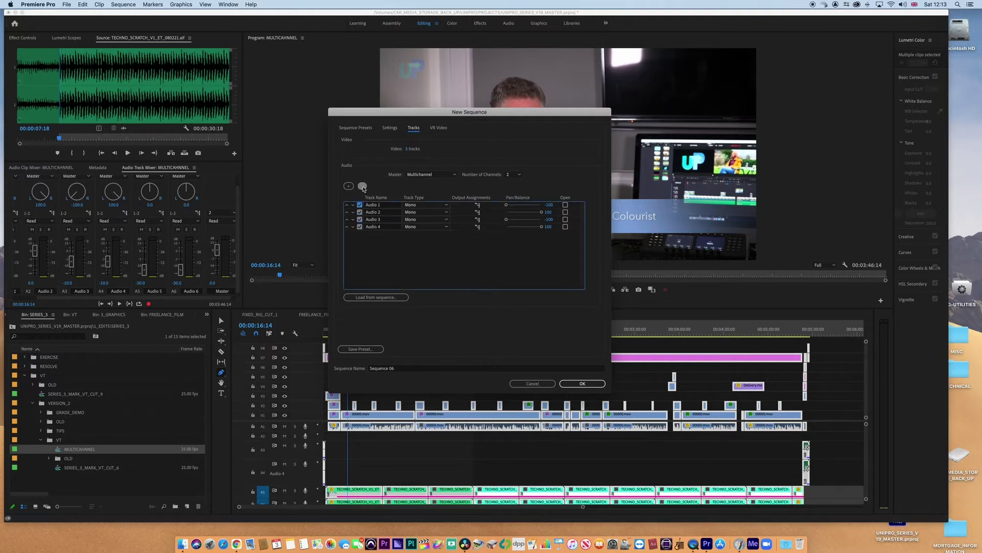
{"action": "left_click", "coordinate": [363, 185]}
{"action": "left_click", "coordinate": [431, 175]}
{"action": "left_click", "coordinate": [431, 183]}
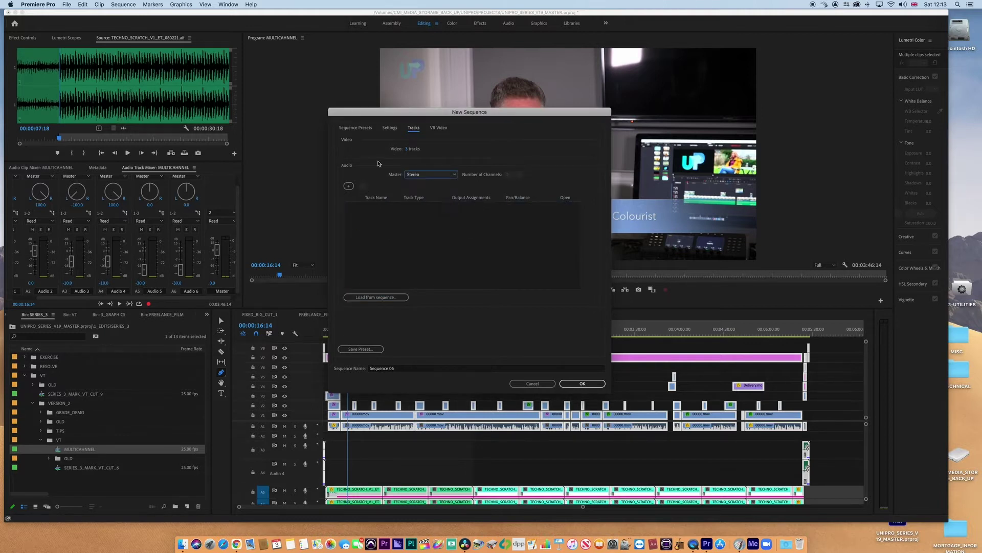
{"action": "left_click", "coordinate": [433, 175]}
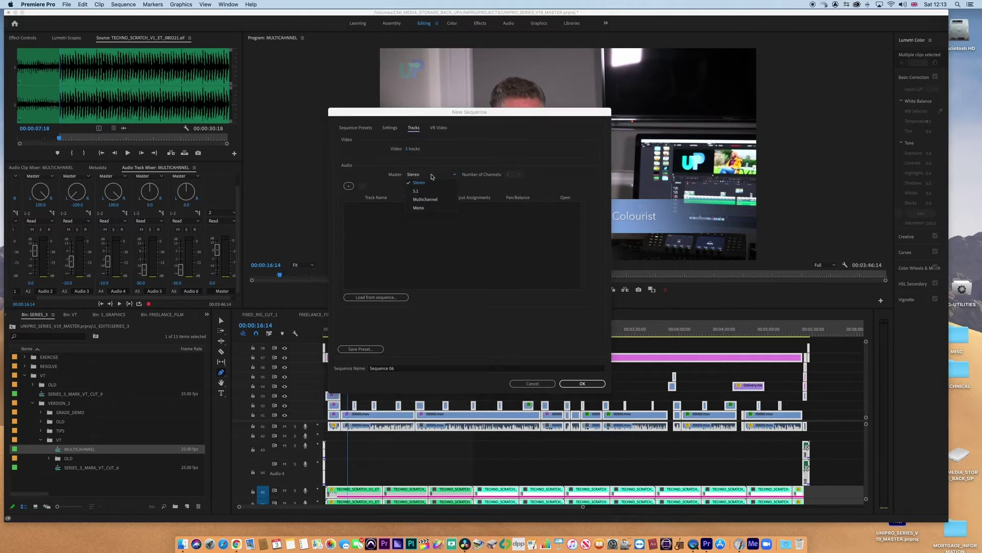
{"action": "left_click", "coordinate": [432, 175]}
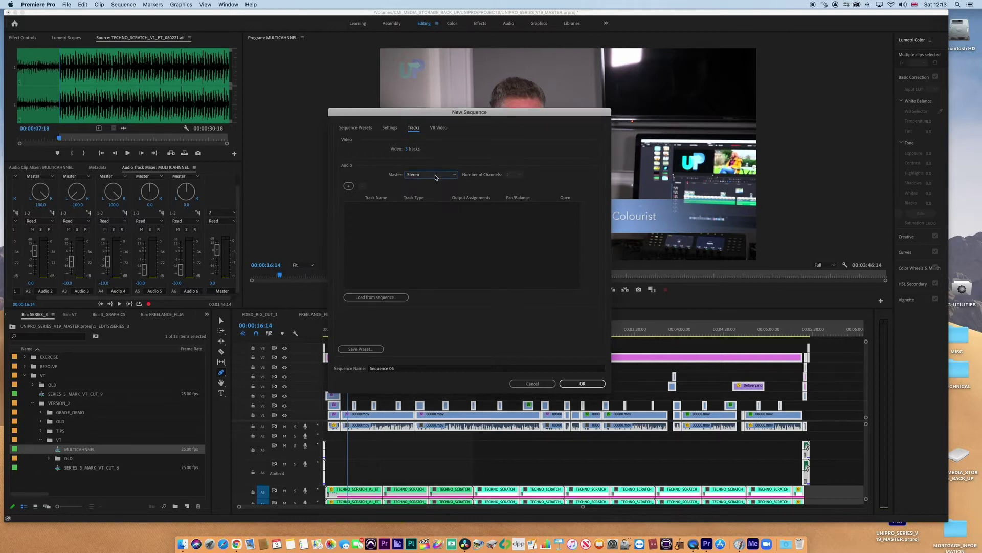
{"action": "left_click", "coordinate": [442, 177]}
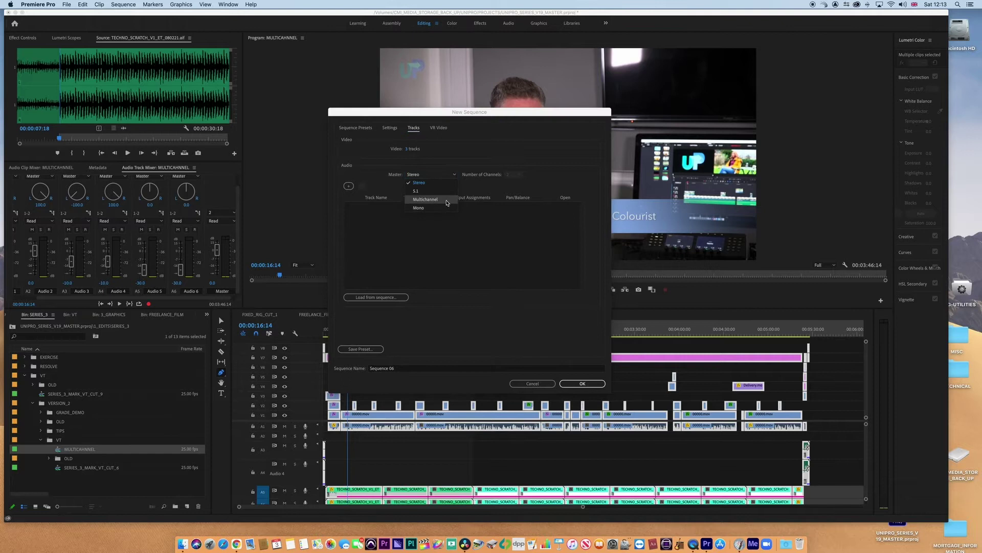
{"action": "left_click", "coordinate": [425, 199]}
{"action": "left_click", "coordinate": [520, 176]}
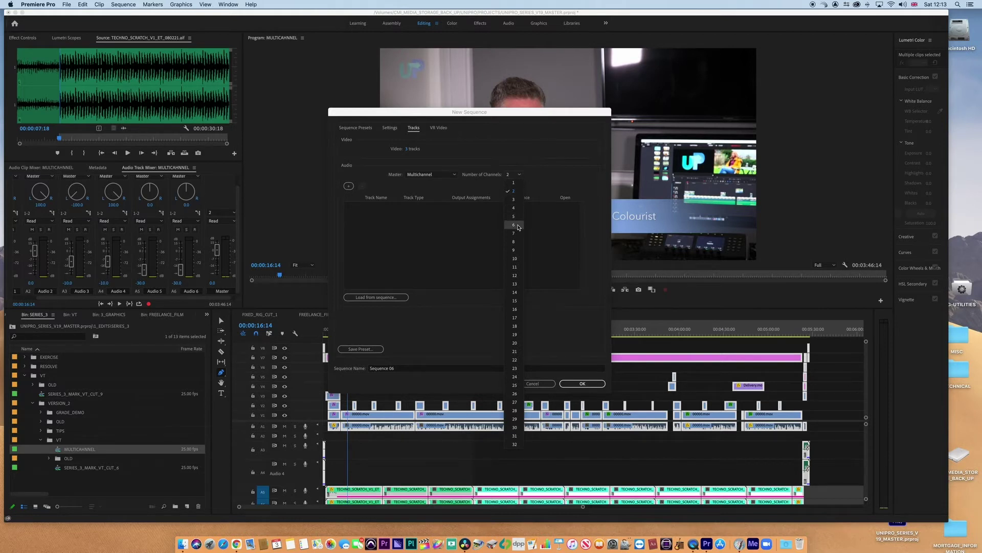
{"action": "left_click", "coordinate": [514, 224]}
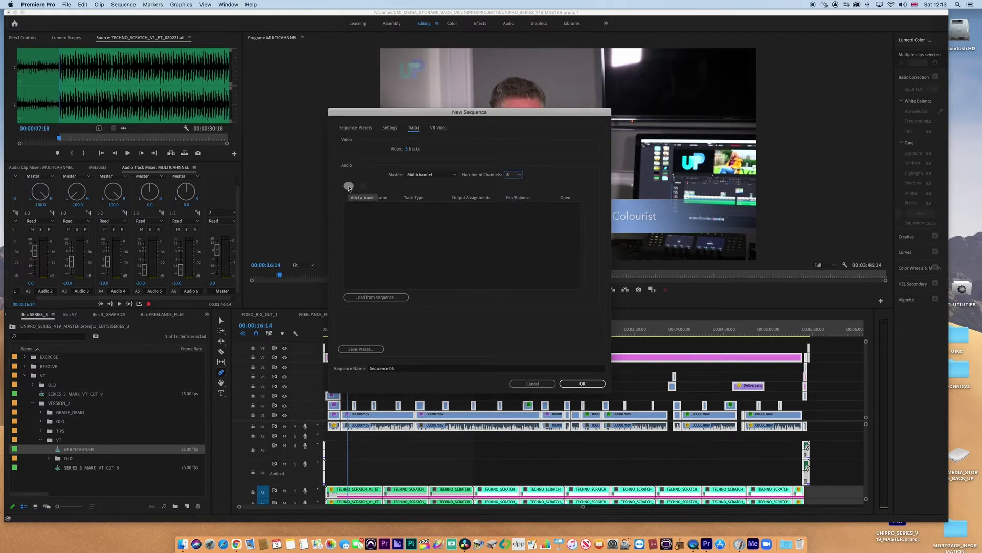
Step: Add mono audio tracks up to Audio 6 and pan Audio 1 fully left to -100
{"action": "left_click", "coordinate": [349, 187]}
{"action": "left_click", "coordinate": [349, 187]}
{"action": "left_click", "coordinate": [349, 186]}
{"action": "left_click", "coordinate": [349, 187]}
{"action": "left_click", "coordinate": [349, 186]}
{"action": "left_click", "coordinate": [349, 186]}
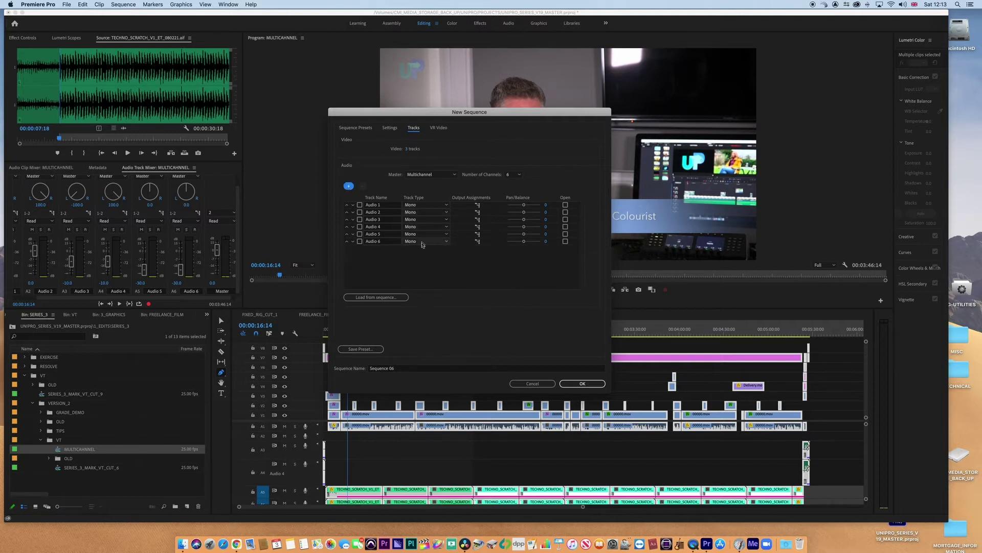
{"action": "left_click", "coordinate": [427, 206]}
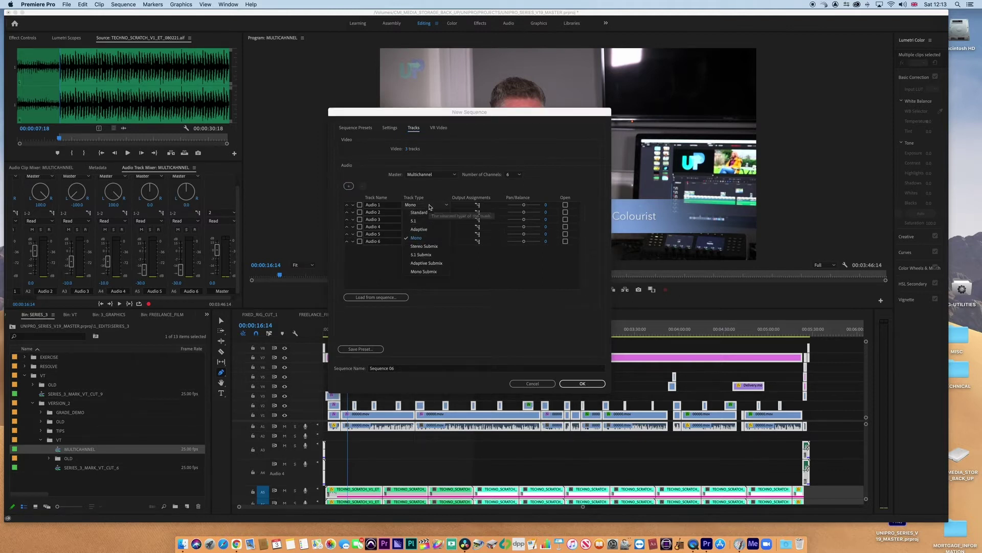
{"action": "left_click", "coordinate": [478, 285]}
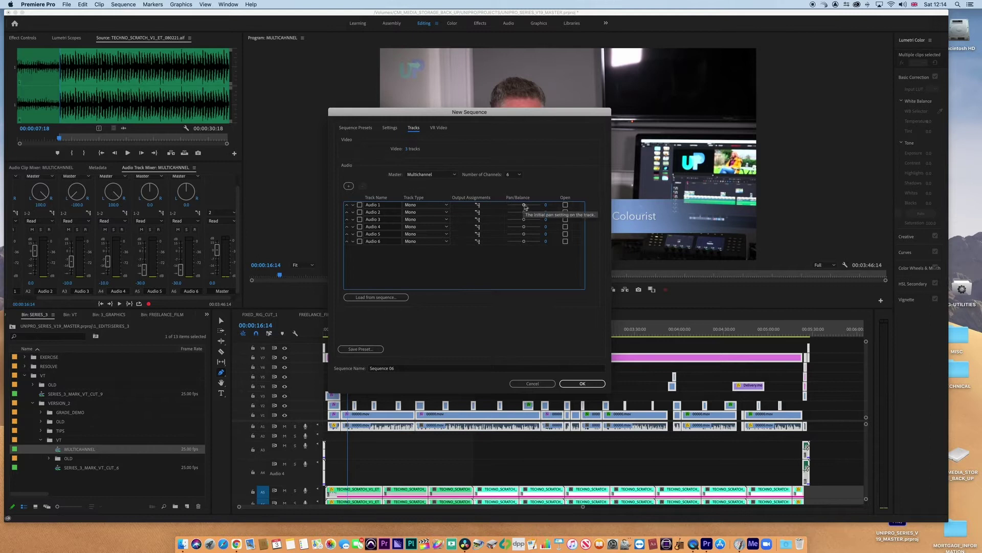
{"action": "left_click_drag", "start_coordinate": [524, 205], "coordinate": [503, 209]}
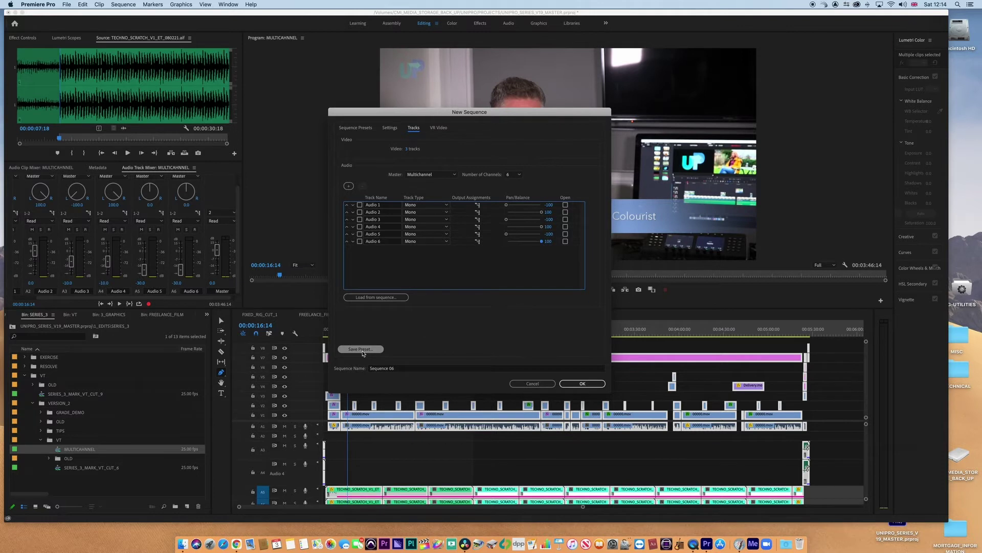
Step: Save the settings as preset HD_1080_25_MULTICHAN_6 and create Sequence 06 from it
{"action": "left_click", "coordinate": [365, 352]}
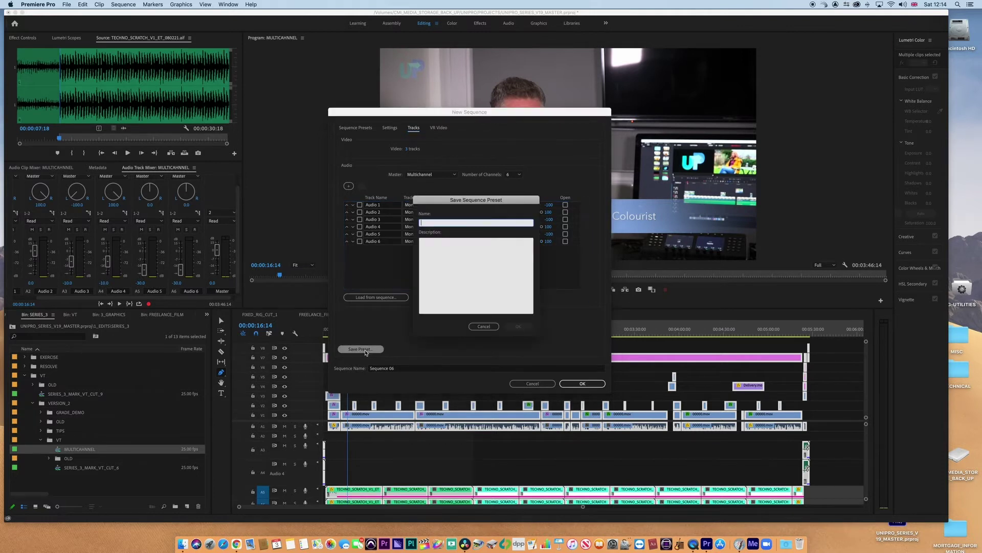
{"action": "type", "text": "HD"}
{"action": "type", "text": "_1080_25_MULTICHAN_6"}
{"action": "key", "text": "Return"}
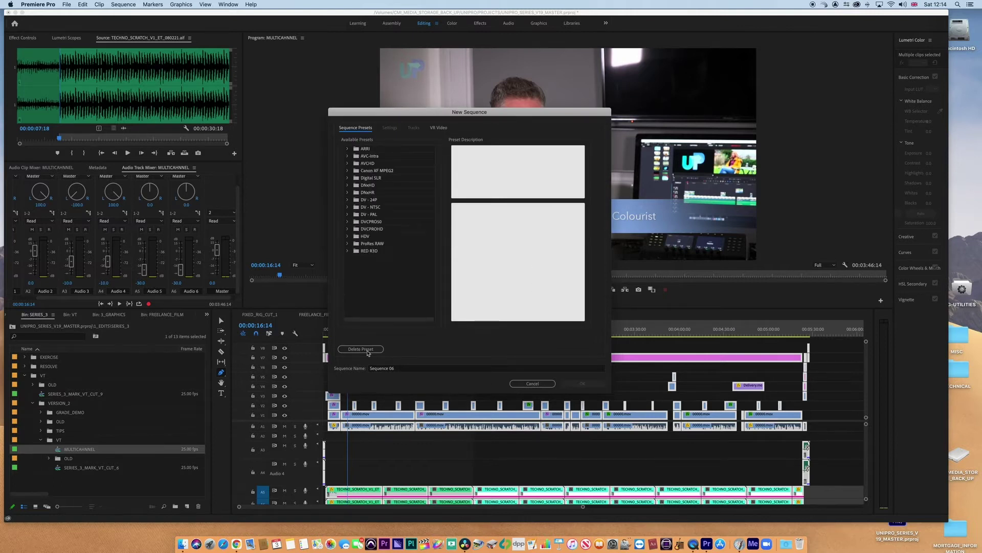
{"action": "scroll", "coordinate": [401, 281], "scroll_direction": "down", "scroll_amount": 3}
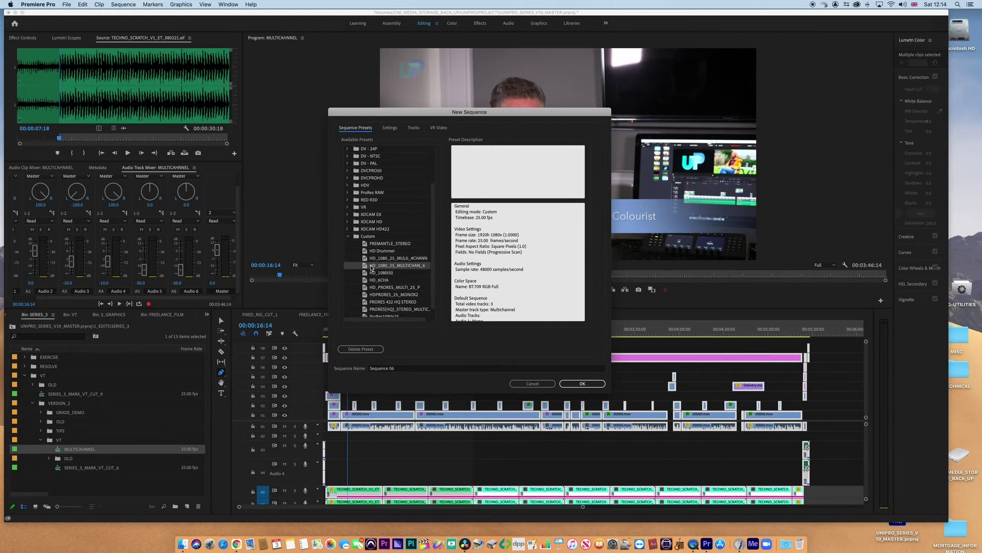
{"action": "key", "text": "Return"}
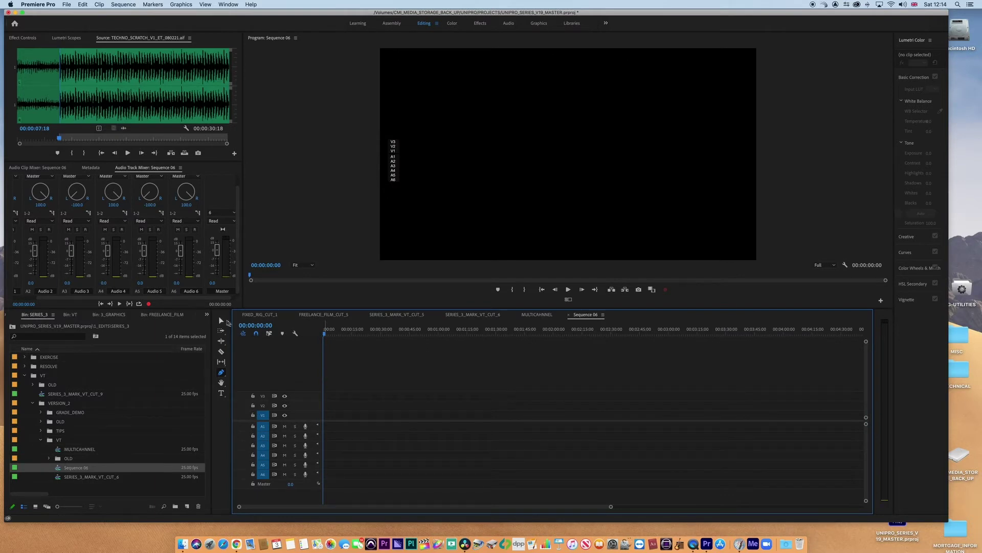
Step: Set Sequence 06's start time to 10:00:00:00
{"action": "left_click", "coordinate": [604, 315]}
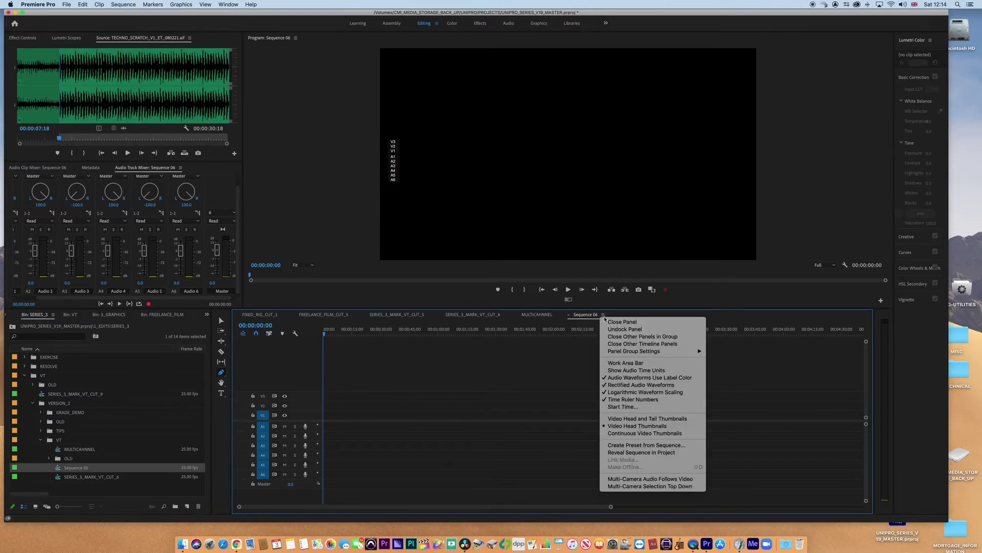
{"action": "left_click", "coordinate": [623, 406]}
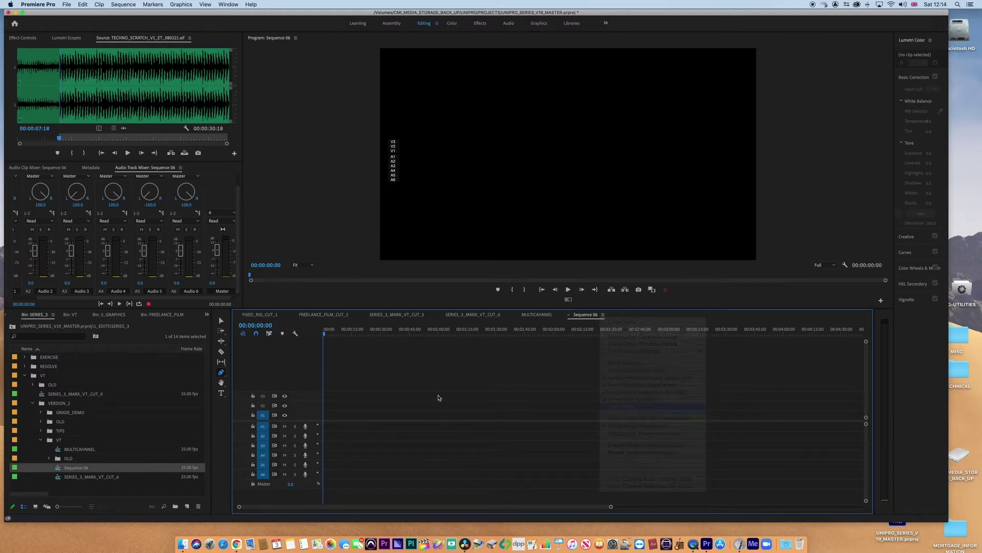
{"action": "type", "text": "10000000"}
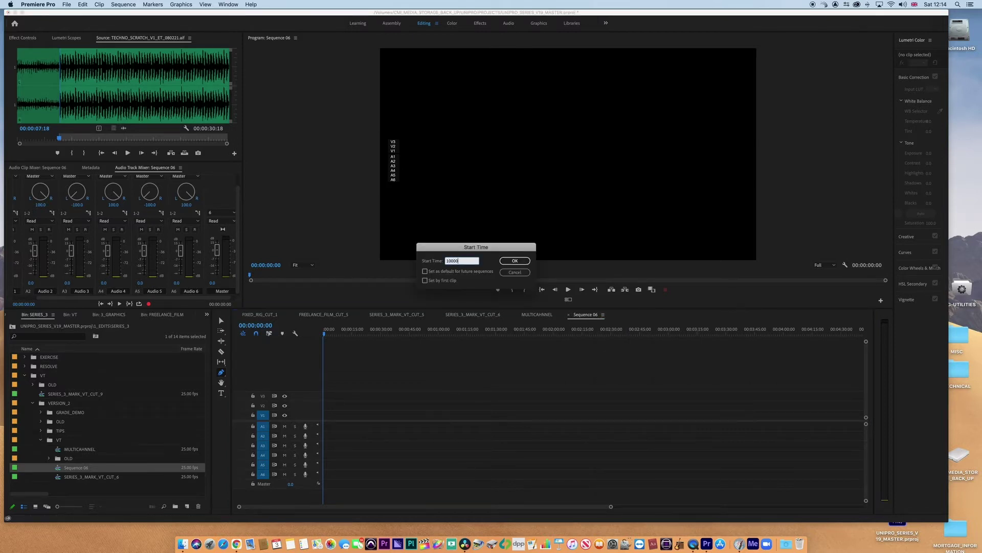
{"action": "left_click", "coordinate": [514, 261]}
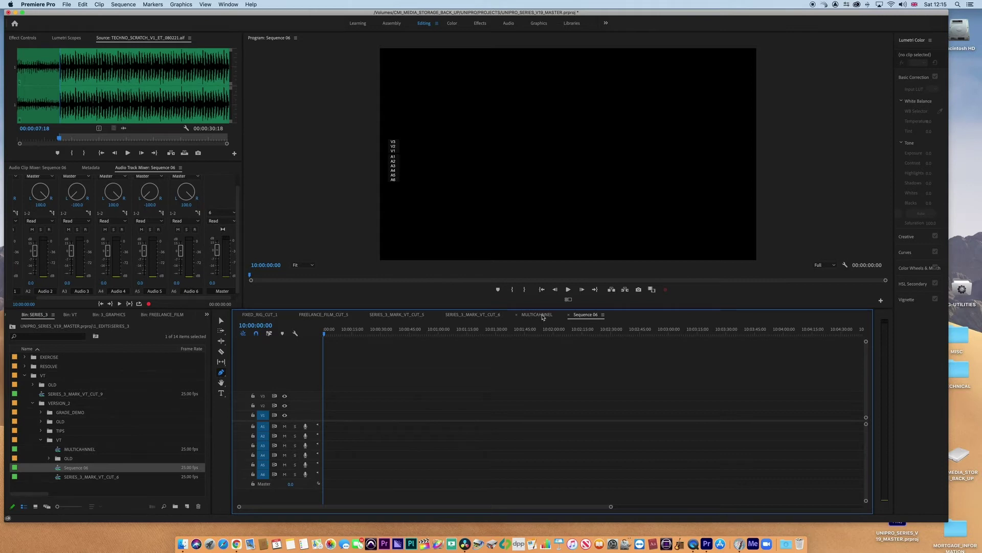
Step: Switch to the MULTICHANNEL sequence and select all of its clips with the Selection tool
{"action": "left_click", "coordinate": [543, 315]}
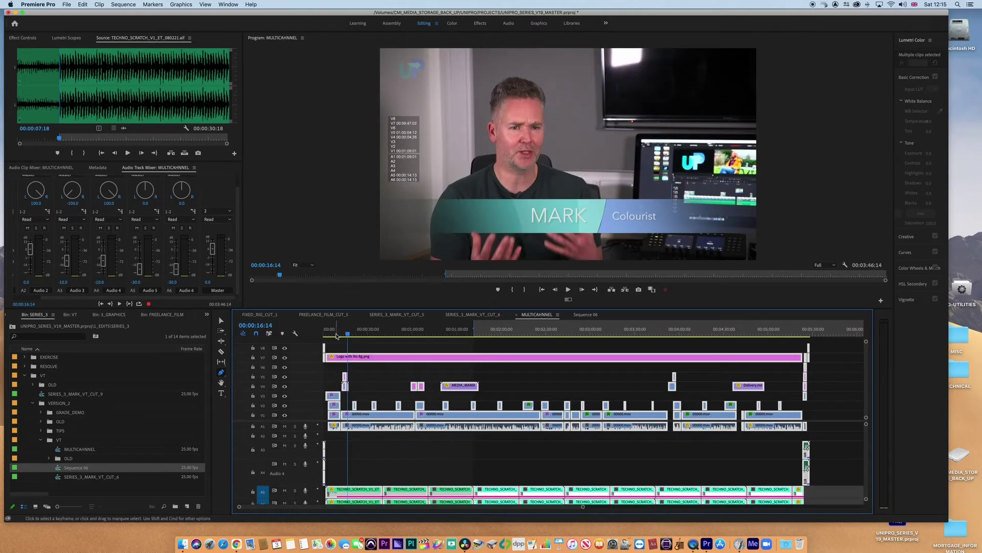
{"action": "left_click", "coordinate": [336, 334]}
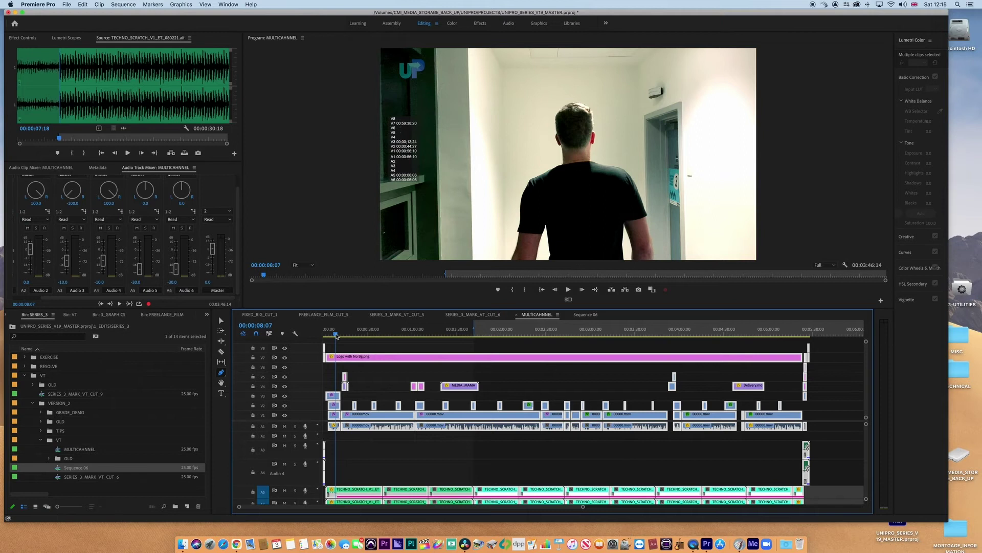
{"action": "left_click", "coordinate": [366, 378]}
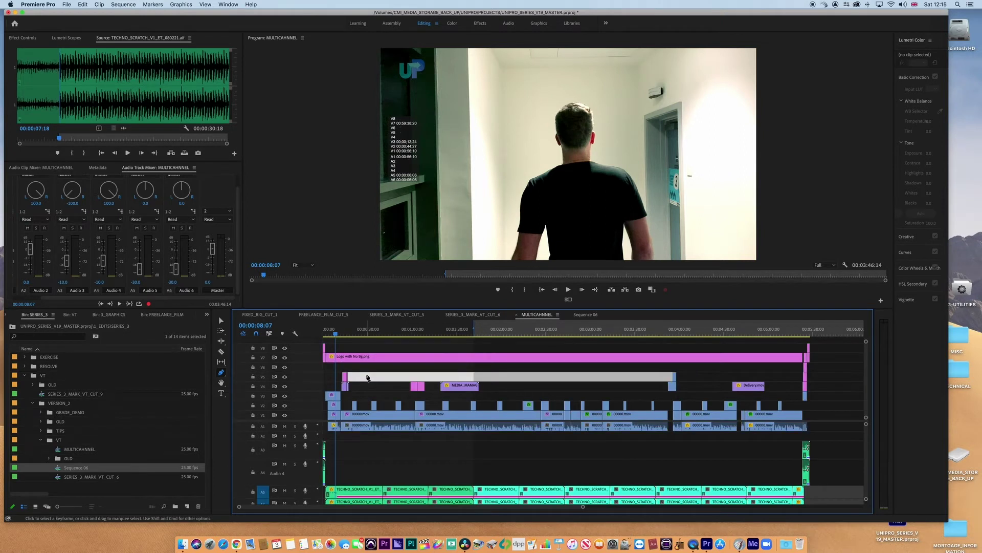
{"action": "key", "text": "v"}
{"action": "key", "text": "super+a"}
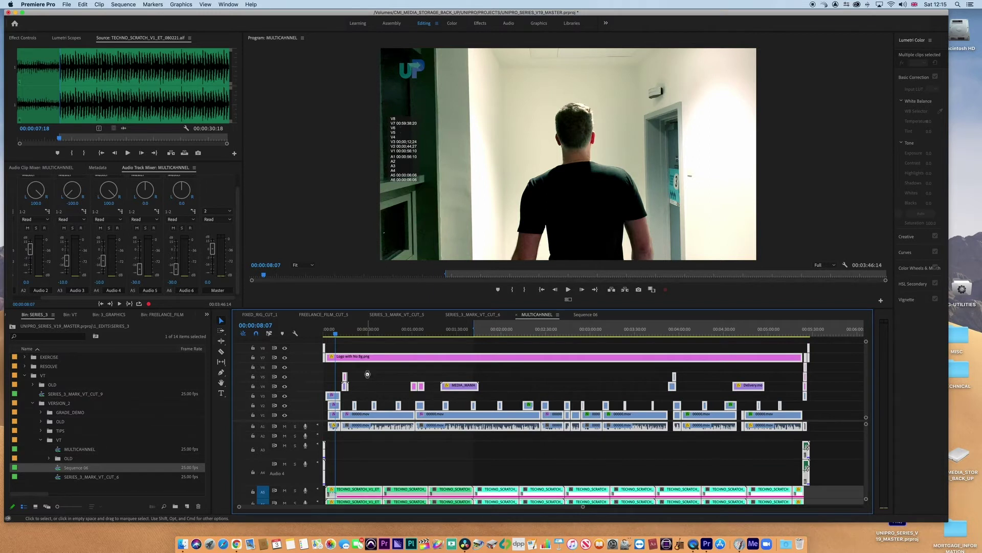
Step: Paste the copied MULTICHANNEL clips into the empty Sequence 06
{"action": "left_click", "coordinate": [588, 315]}
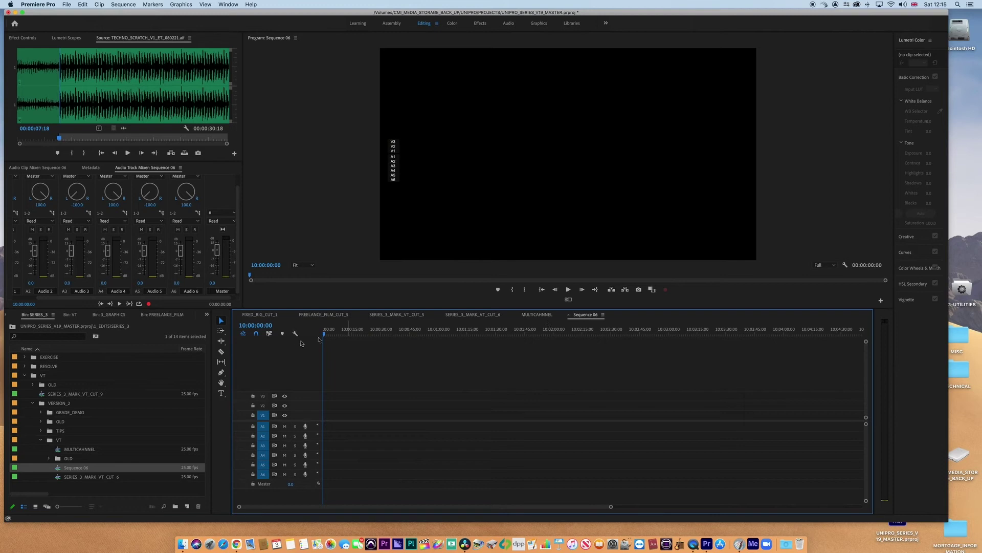
{"action": "key", "text": "super+v"}
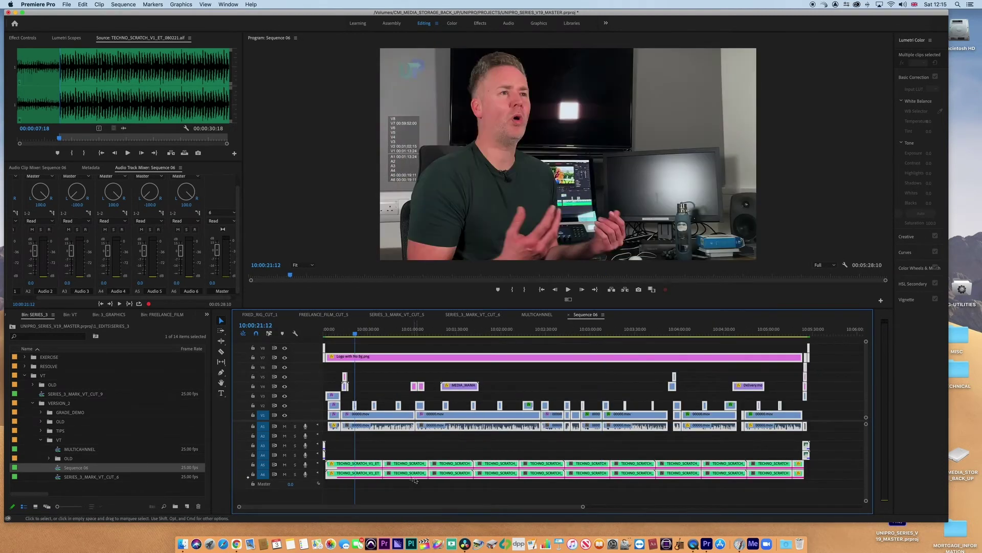
{"action": "left_click", "coordinate": [400, 449]}
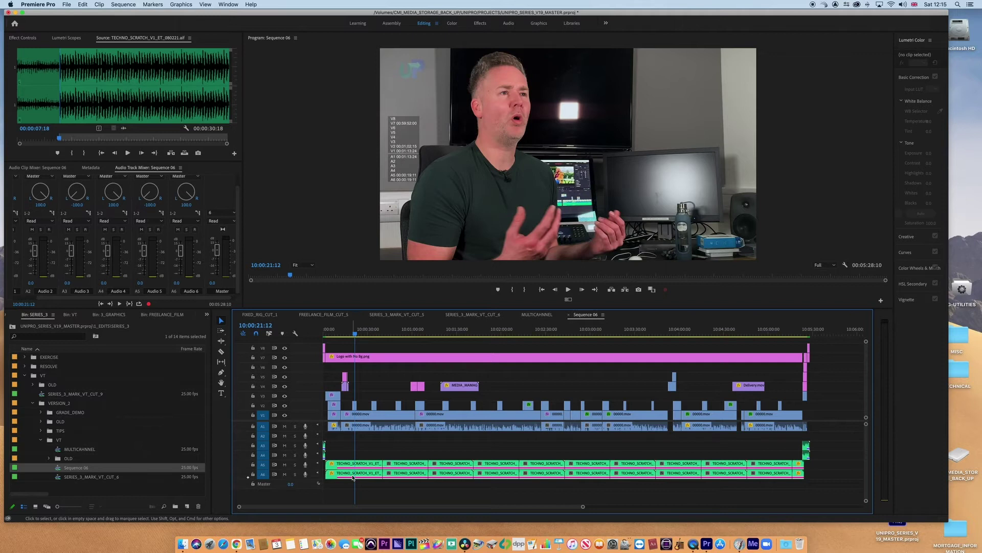
Step: Rename Sequence 06 in the project bin to MULCHANNEL_6
{"action": "left_click", "coordinate": [72, 468]}
{"action": "left_click", "coordinate": [73, 468]}
{"action": "type", "text": "M"}
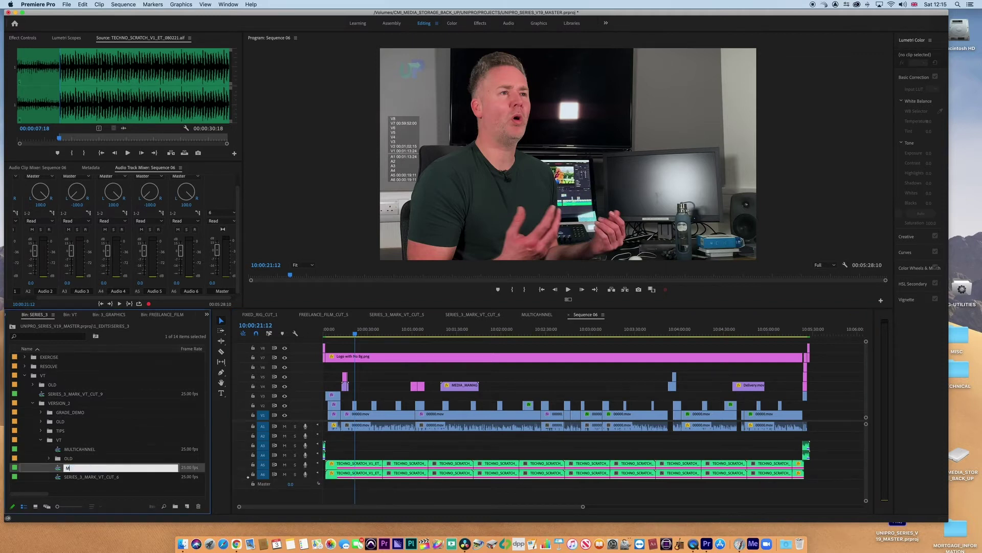
{"action": "type", "text": "ULCHANNEL_6"}
{"action": "key", "text": "Tab"}
{"action": "key", "text": "Escape"}
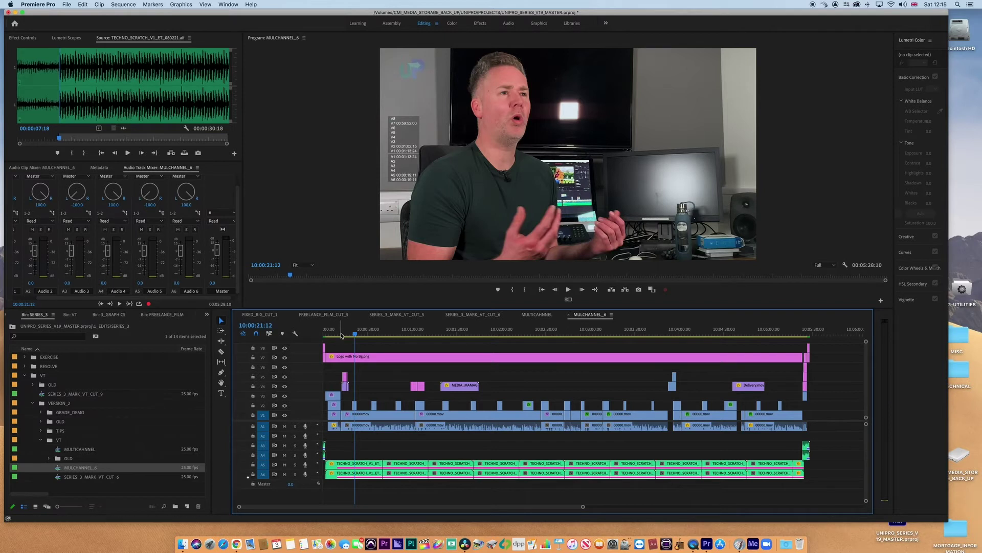
Step: Play back the pasted edit and select the 00000.mov clip on V1
{"action": "key", "text": "space"}
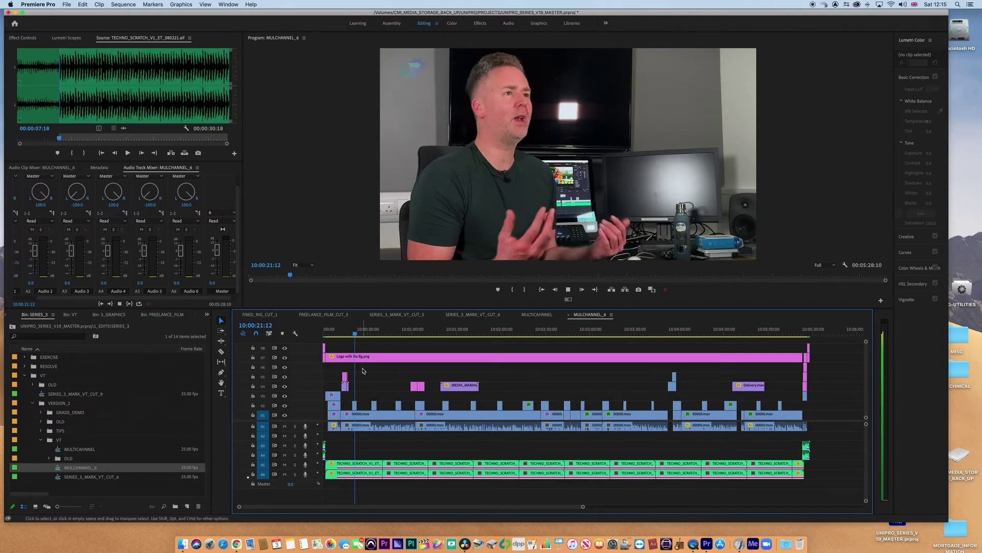
{"action": "key", "text": "space"}
{"action": "left_click", "coordinate": [373, 413]}
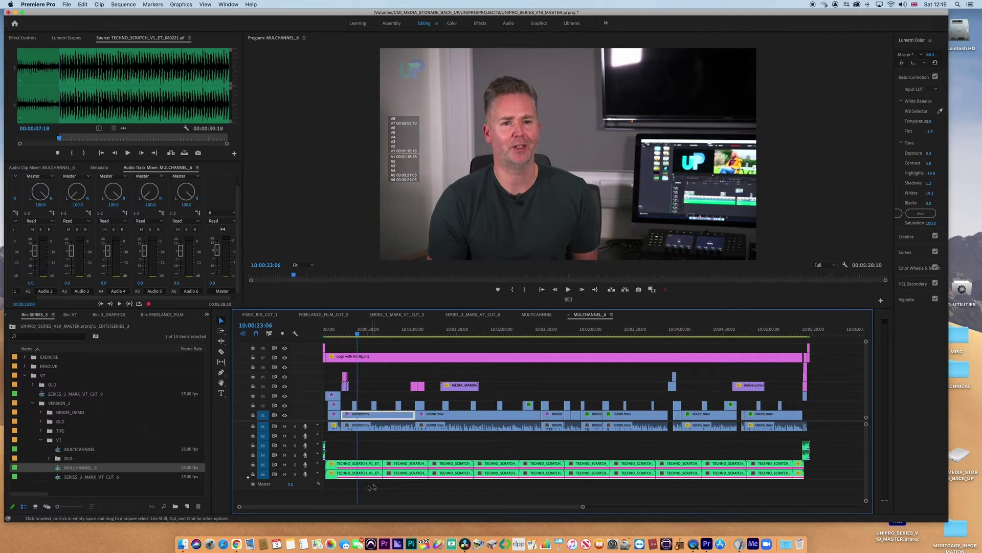
{"action": "left_click", "coordinate": [238, 280]}
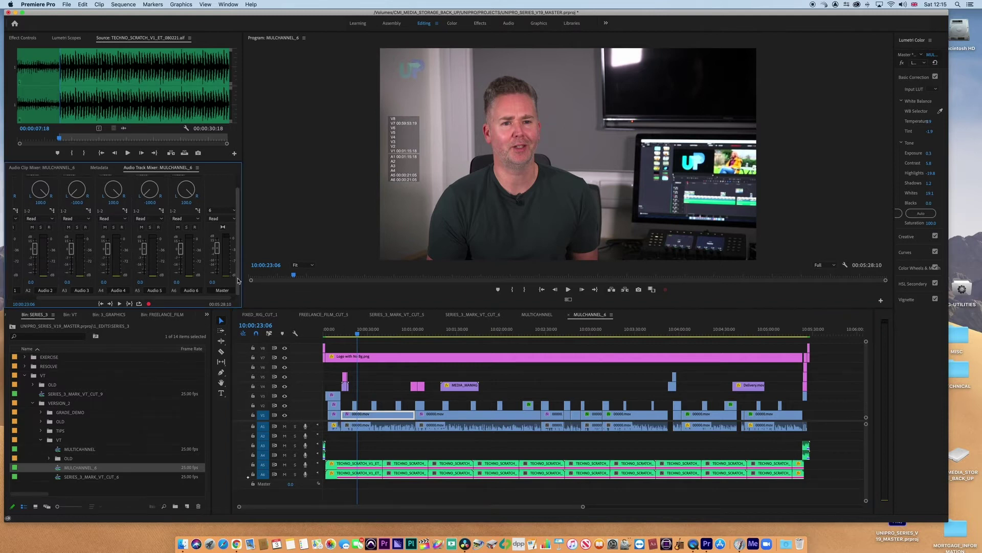
{"action": "left_click_drag", "start_coordinate": [238, 280], "coordinate": [238, 256]}
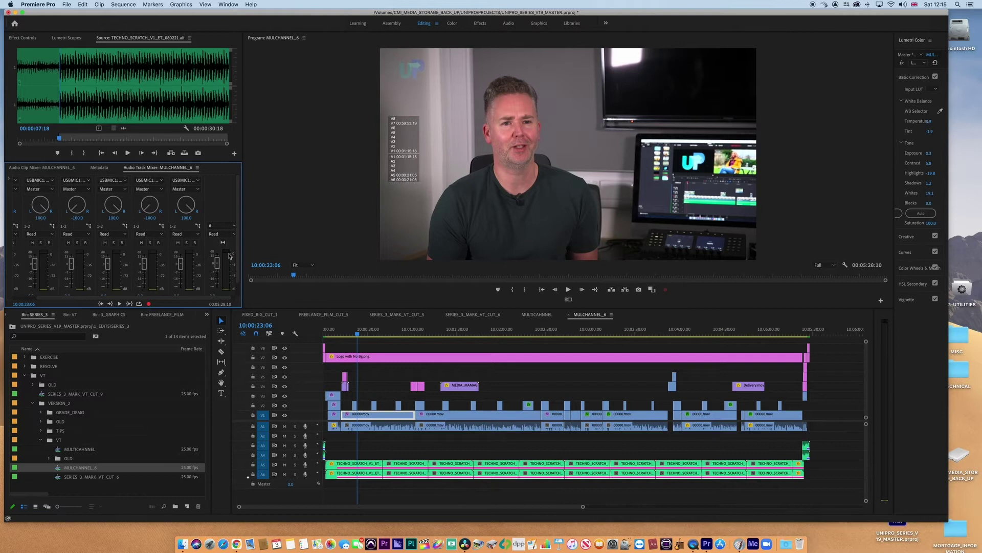
{"action": "scroll", "coordinate": [78, 298], "scroll_direction": "right", "scroll_amount": 2}
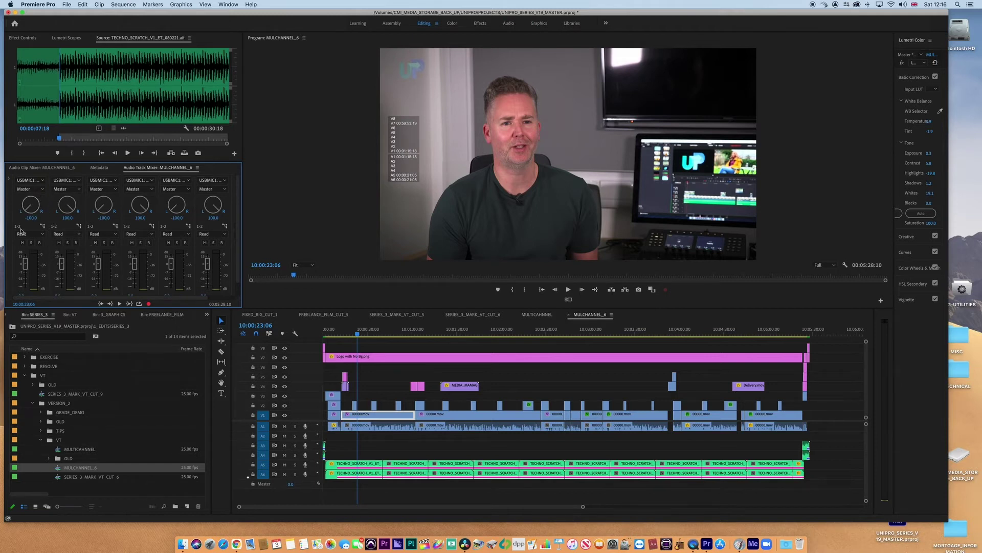
{"action": "scroll", "coordinate": [238, 270], "scroll_direction": "down", "scroll_amount": 2}
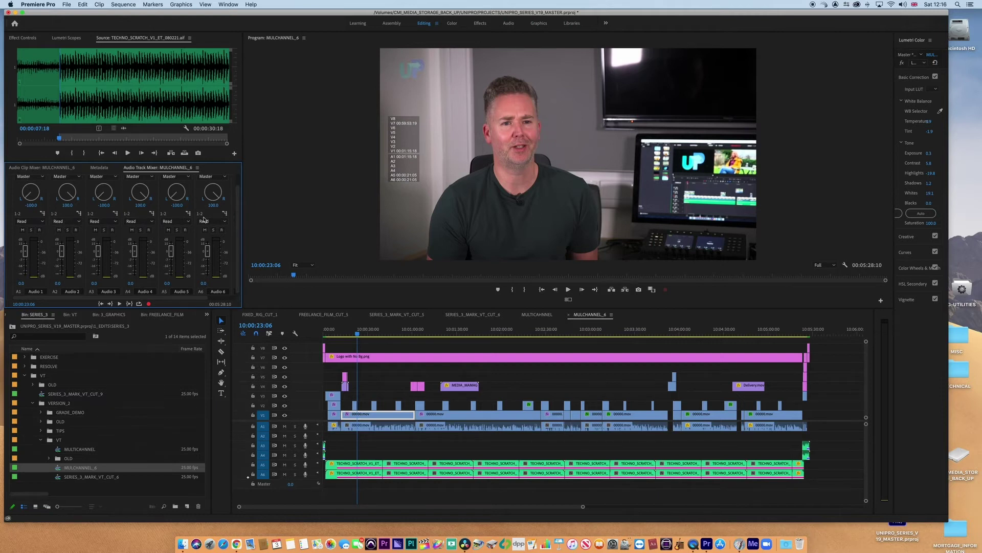
{"action": "left_click", "coordinate": [43, 214]}
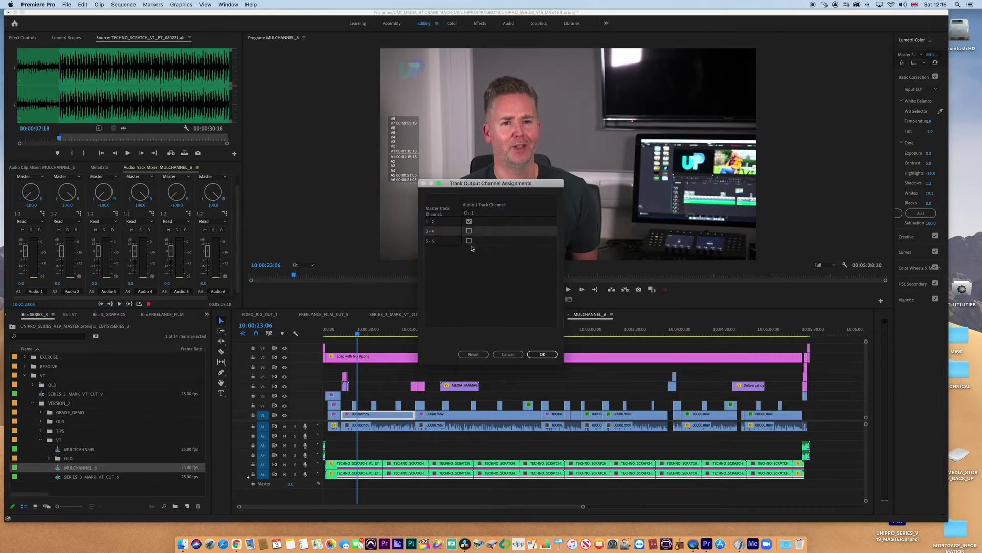
{"action": "left_click", "coordinate": [508, 354]}
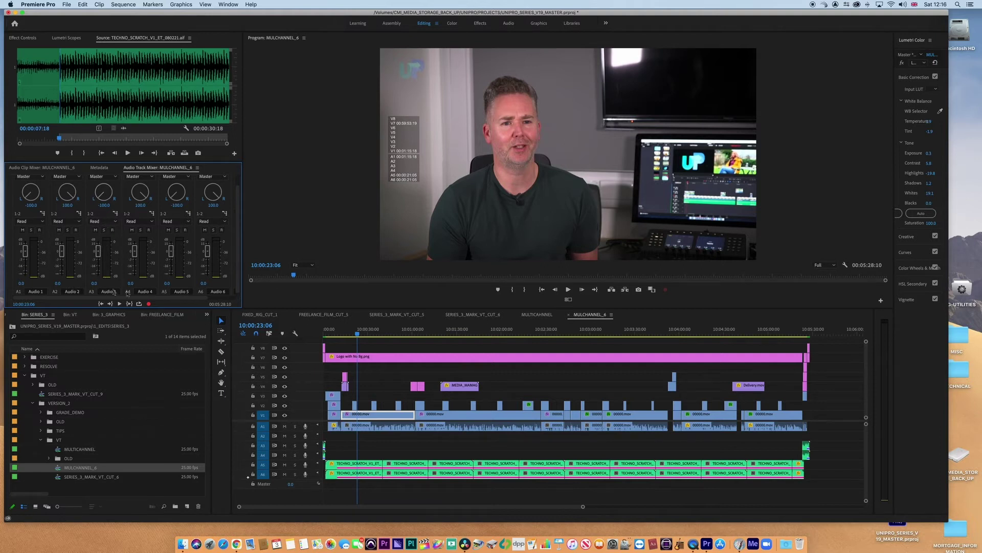
Step: Play the sequence from its start and view it whole through to the end
{"action": "left_click", "coordinate": [324, 337]}
{"action": "key", "text": "equal"}
{"action": "key", "text": "equal"}
{"action": "key", "text": "equal"}
{"action": "key", "text": "equal"}
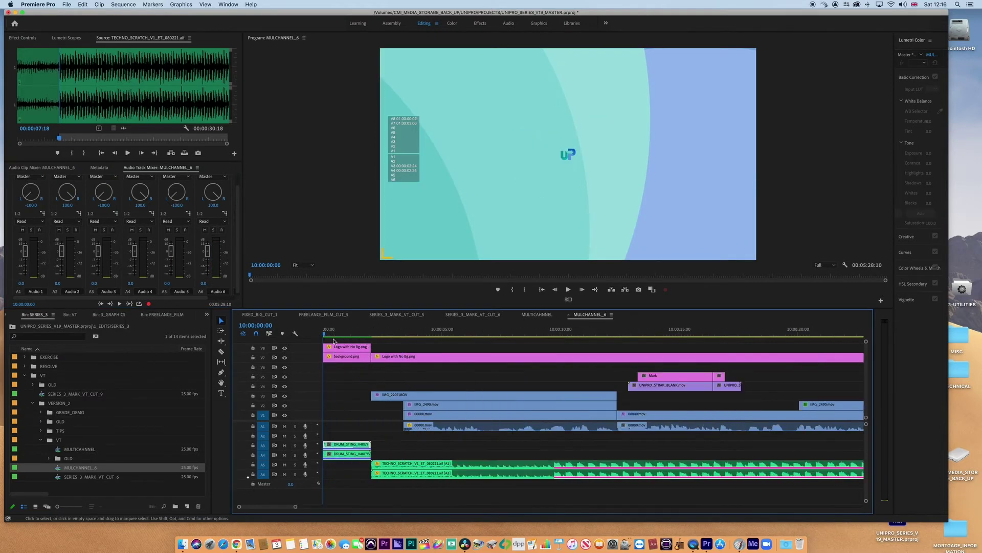
{"action": "key", "text": "space"}
{"action": "key", "text": "backslash"}
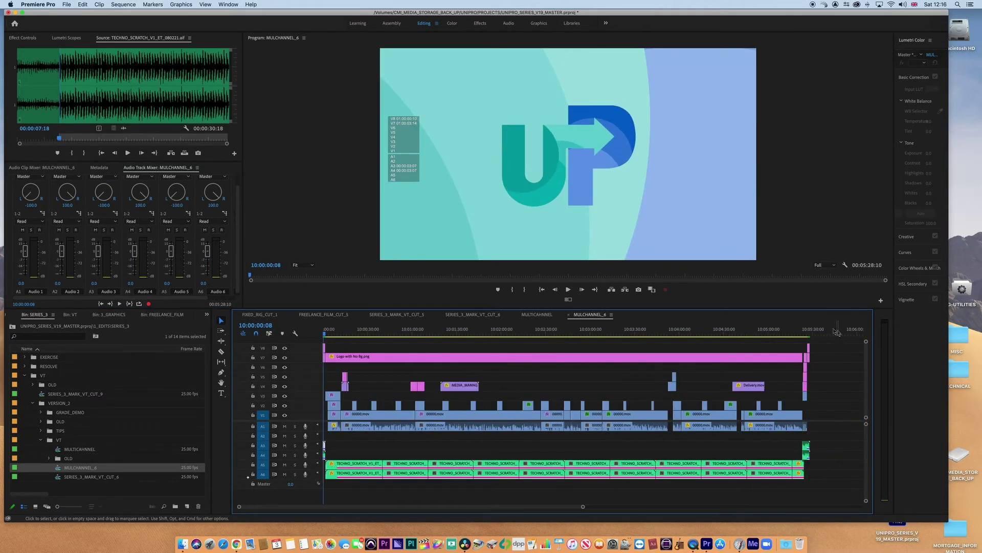
{"action": "left_click", "coordinate": [806, 332]}
{"action": "key", "text": "minus"}
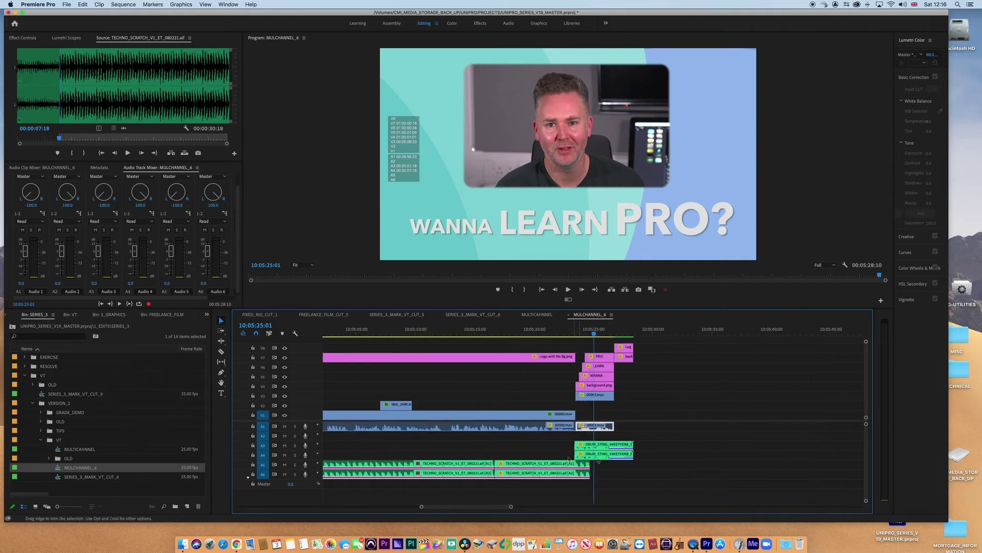
{"action": "key", "text": "equal"}
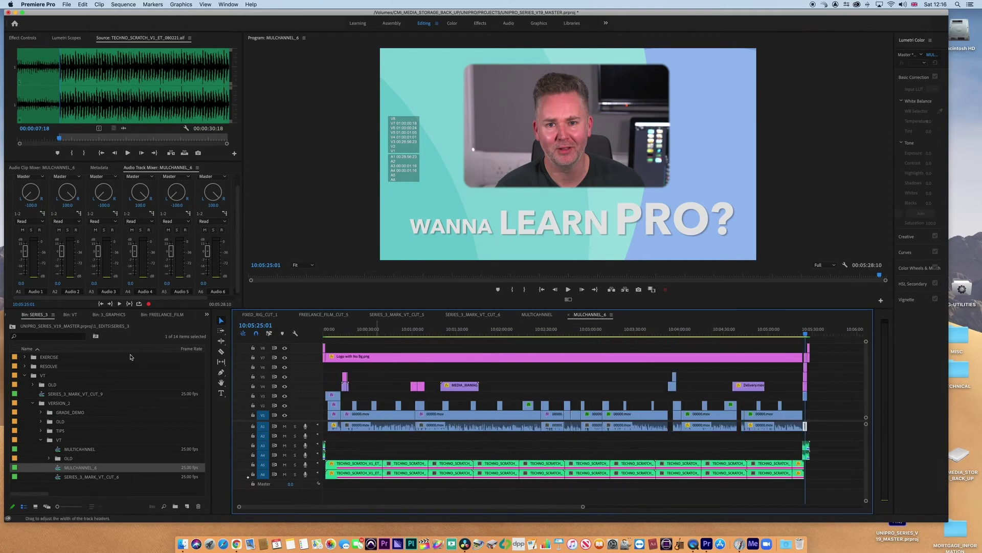
Step: Route Audio 3 and Audio 4 to master channels 3-4
{"action": "left_click", "coordinate": [116, 214]}
{"action": "left_click", "coordinate": [469, 231]}
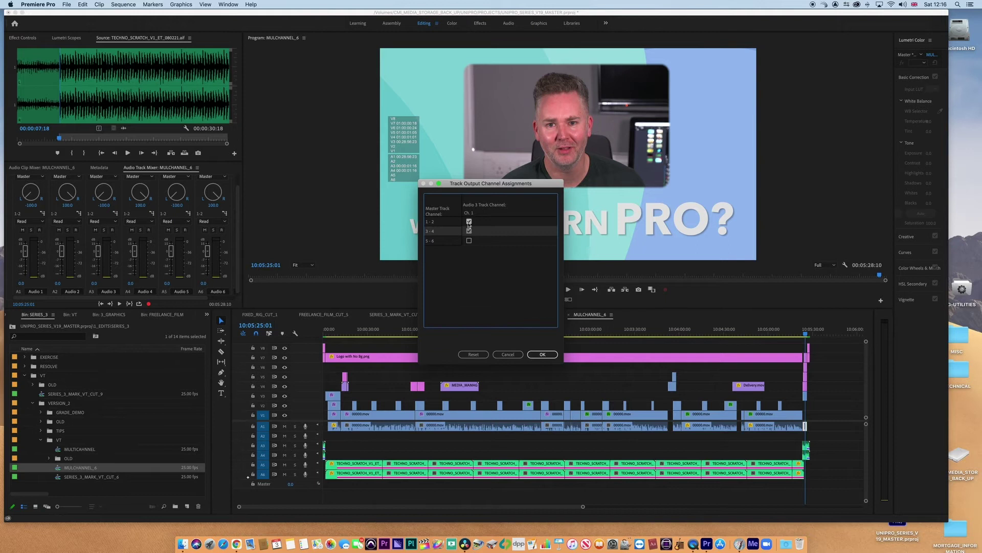
{"action": "left_click", "coordinate": [542, 355]}
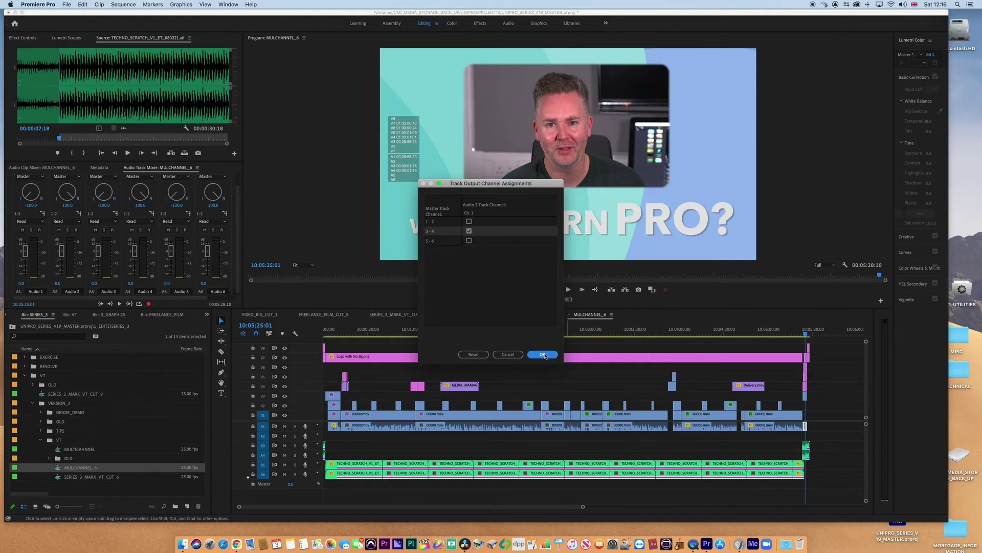
{"action": "left_click", "coordinate": [152, 214]}
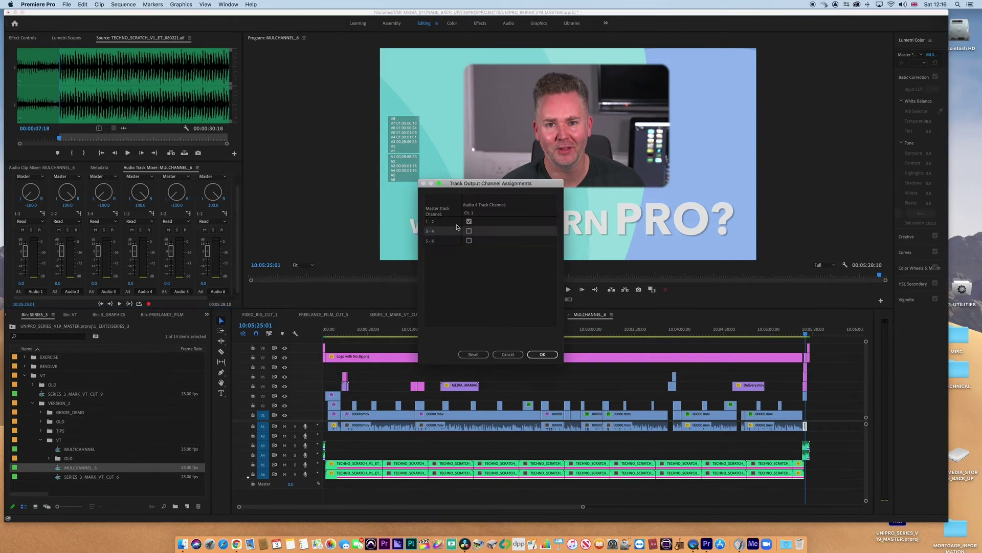
{"action": "left_click", "coordinate": [470, 231]}
{"action": "left_click", "coordinate": [542, 354]}
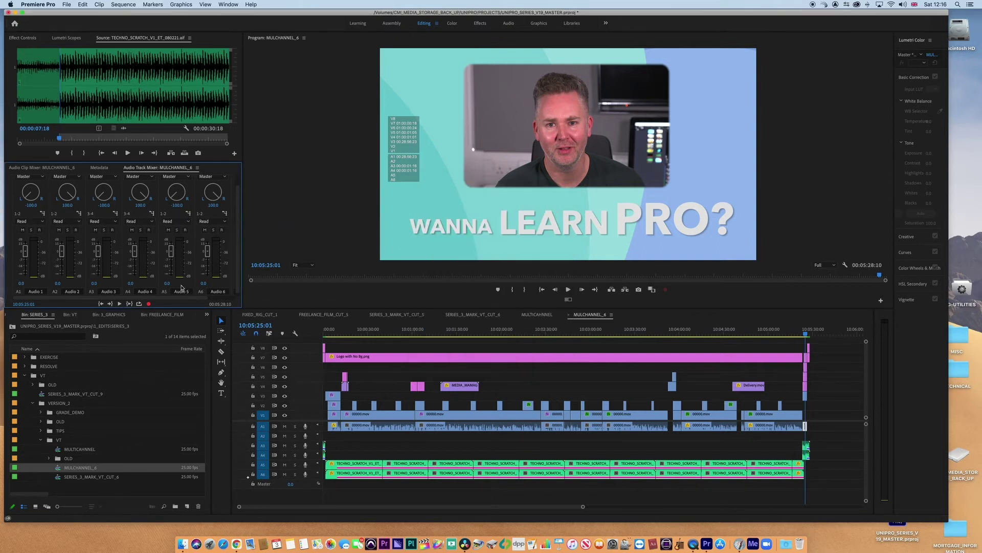
Step: Route Audio 5 and Audio 6 to master channels 5-6
{"action": "left_click", "coordinate": [188, 213]}
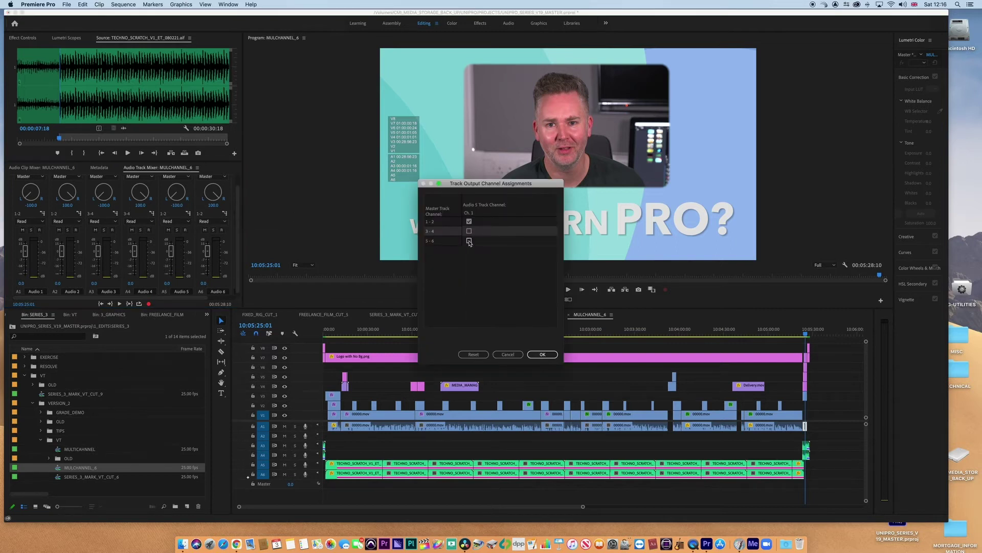
{"action": "left_click", "coordinate": [469, 241]}
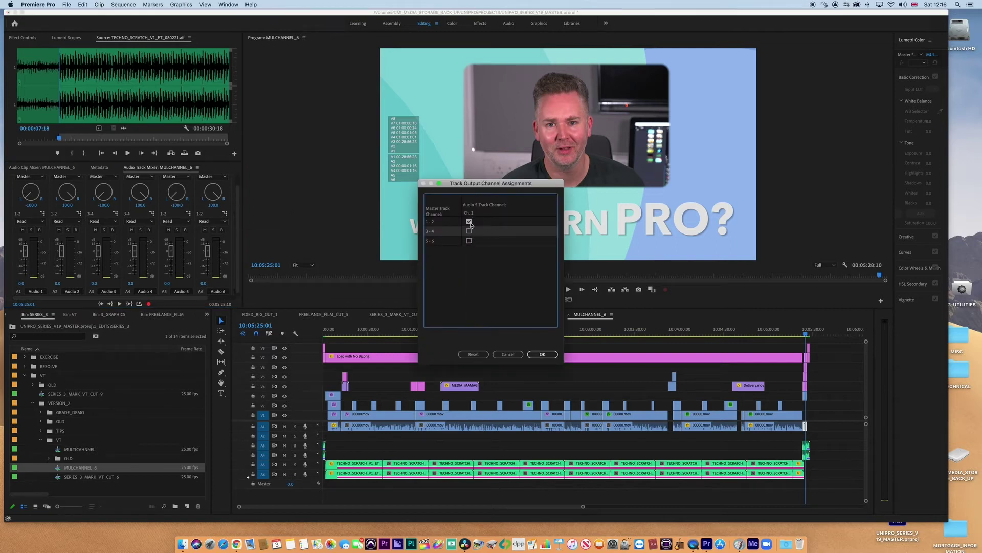
{"action": "left_click", "coordinate": [543, 355]}
{"action": "left_click", "coordinate": [225, 213]}
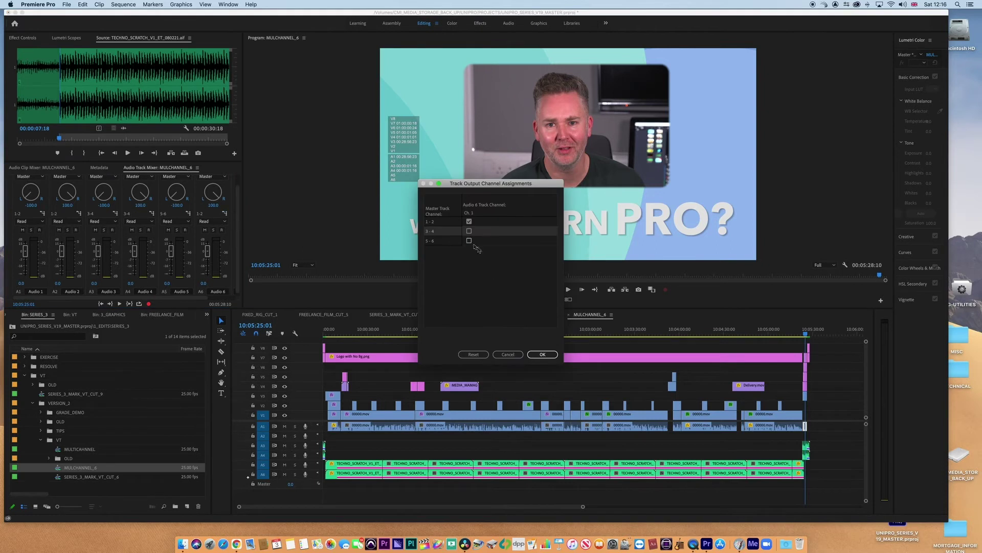
{"action": "left_click", "coordinate": [469, 240]}
{"action": "left_click", "coordinate": [542, 355]}
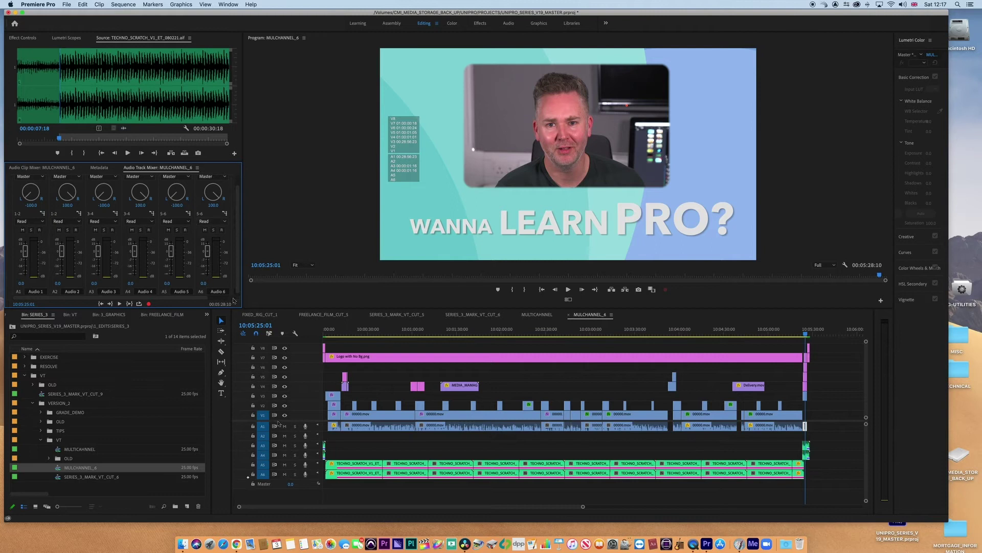
Step: Set an Out point on MULCHANNEL_6 at 10:00:58:11
{"action": "left_click", "coordinate": [334, 347]}
{"action": "key", "text": "Home"}
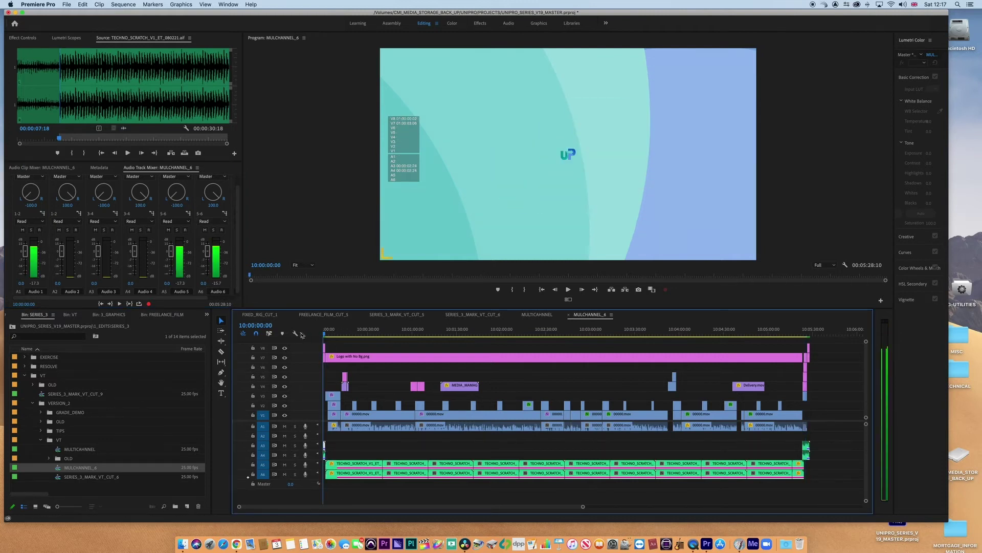
{"action": "key", "text": "super+a"}
{"action": "left_click_drag", "start_coordinate": [339, 335], "coordinate": [410, 337]}
{"action": "key", "text": "o"}
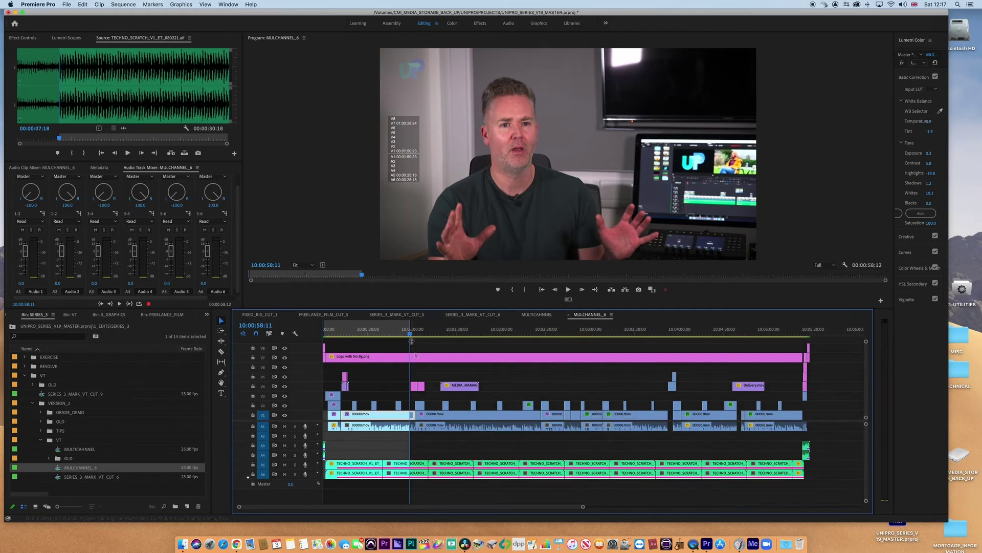
Step: Select MULCHANNEL_6 in the bin and bring up the File menu's Export options
{"action": "left_click", "coordinate": [59, 469]}
{"action": "left_click_drag", "start_coordinate": [64, 469], "coordinate": [68, 470]}
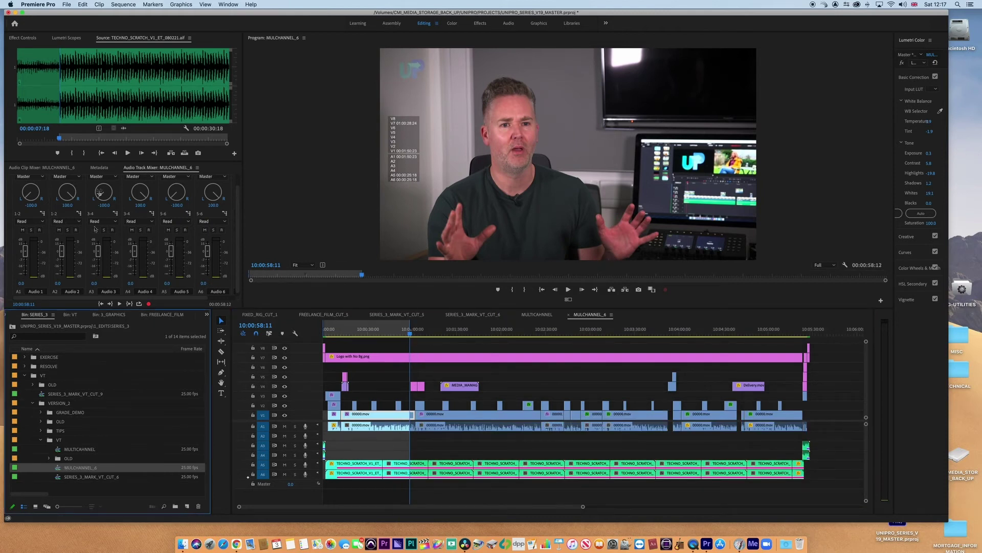
{"action": "left_click", "coordinate": [63, 4]}
Step: Open Export Settings for MULCHANNEL_6.mov as QuickTime with the Apple ProRes 422 preset
{"action": "mouse_move", "coordinate": [128, 216]}
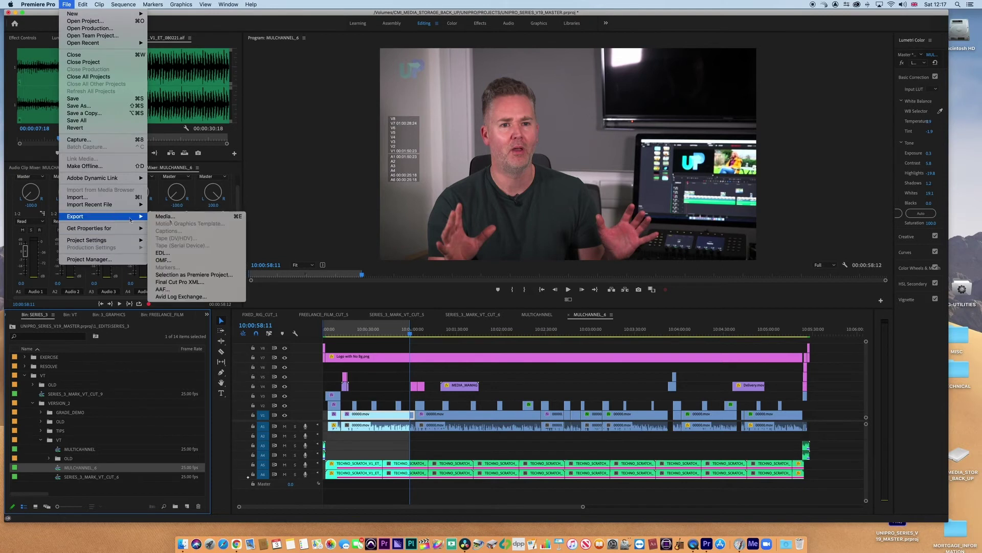
{"action": "left_click", "coordinate": [190, 219]}
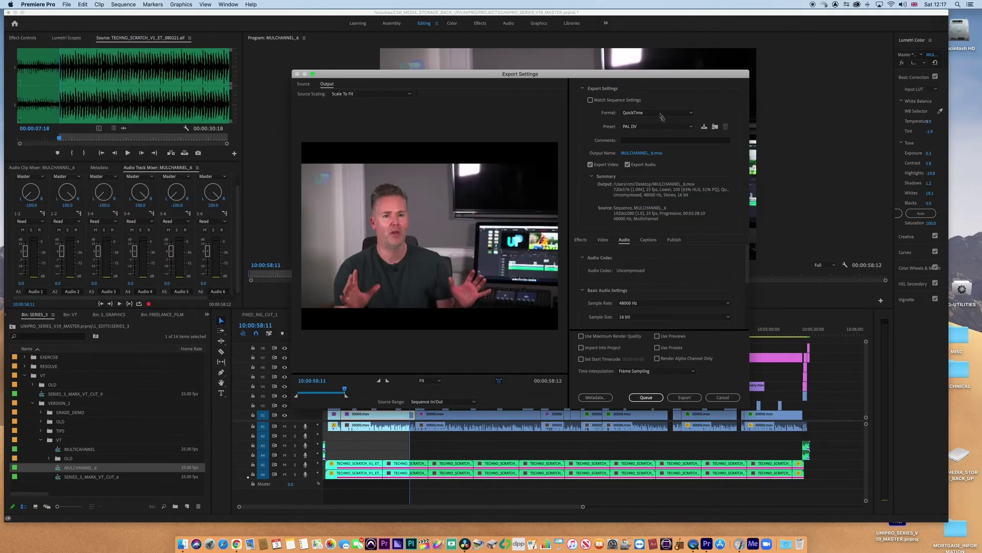
{"action": "left_click", "coordinate": [648, 114]}
{"action": "left_click", "coordinate": [653, 115]}
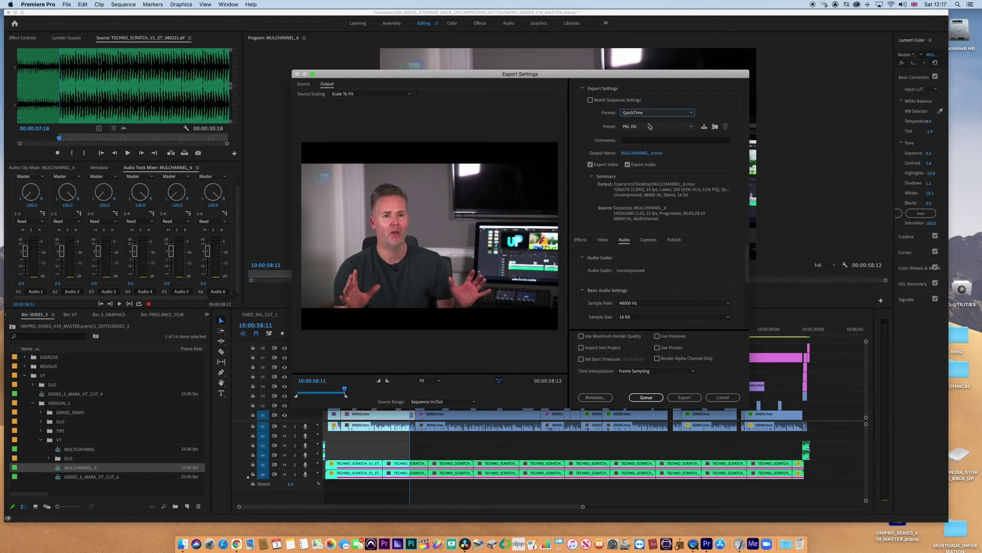
{"action": "left_click", "coordinate": [650, 126]}
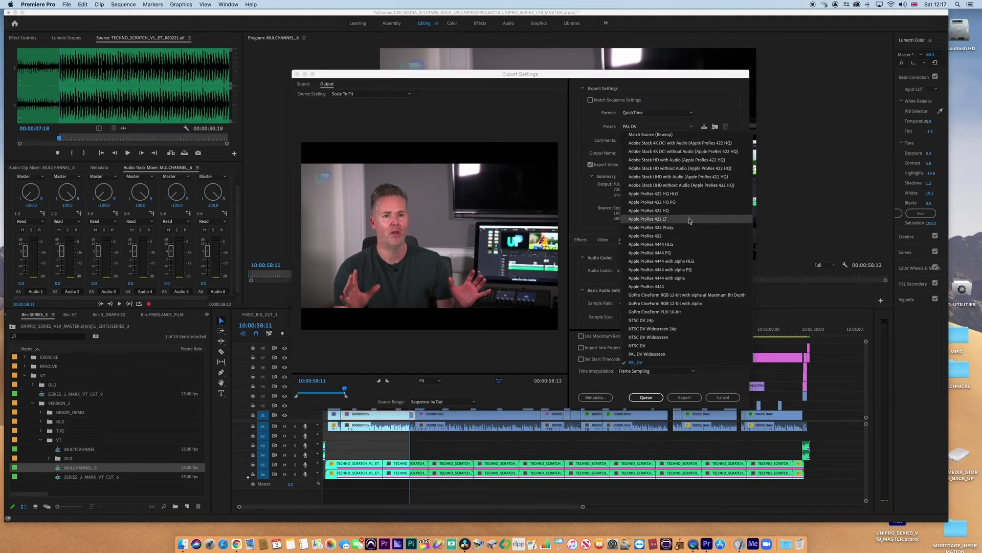
{"action": "left_click", "coordinate": [688, 236]}
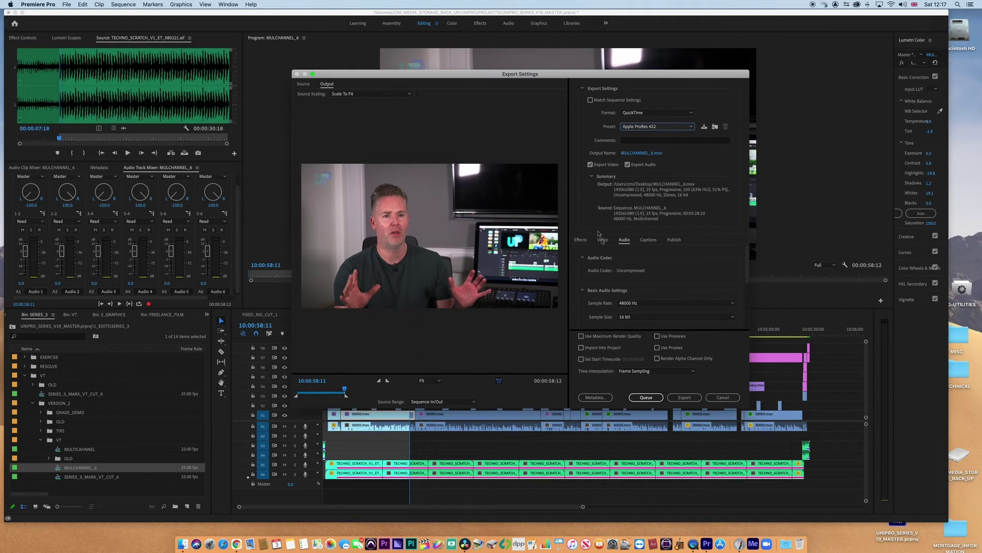
Step: Add two more audio streams, setting stream 3 to Stereo and stream 1 to 2 Channels
{"action": "scroll", "coordinate": [739, 268], "scroll_direction": "down", "scroll_amount": 2}
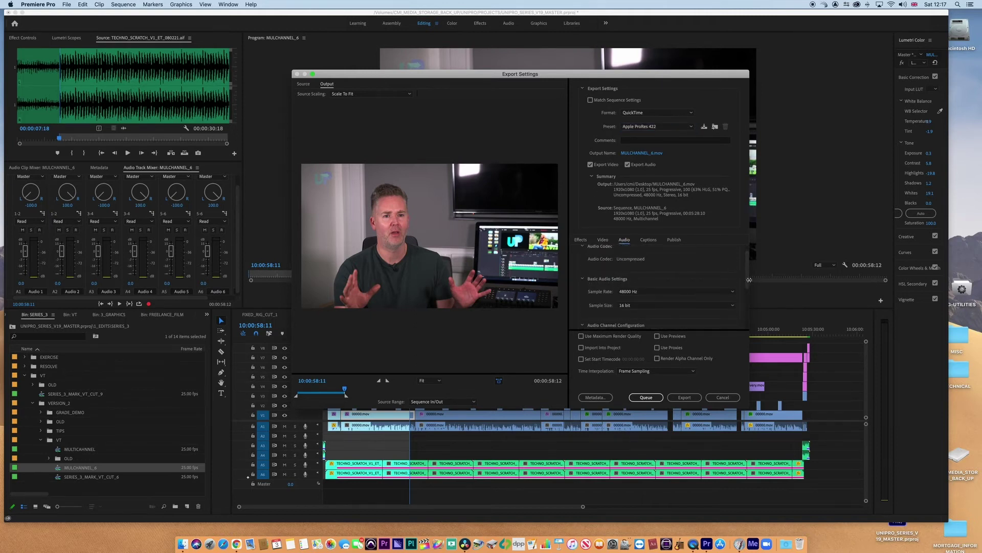
{"action": "scroll", "coordinate": [749, 280], "scroll_direction": "down", "scroll_amount": 5}
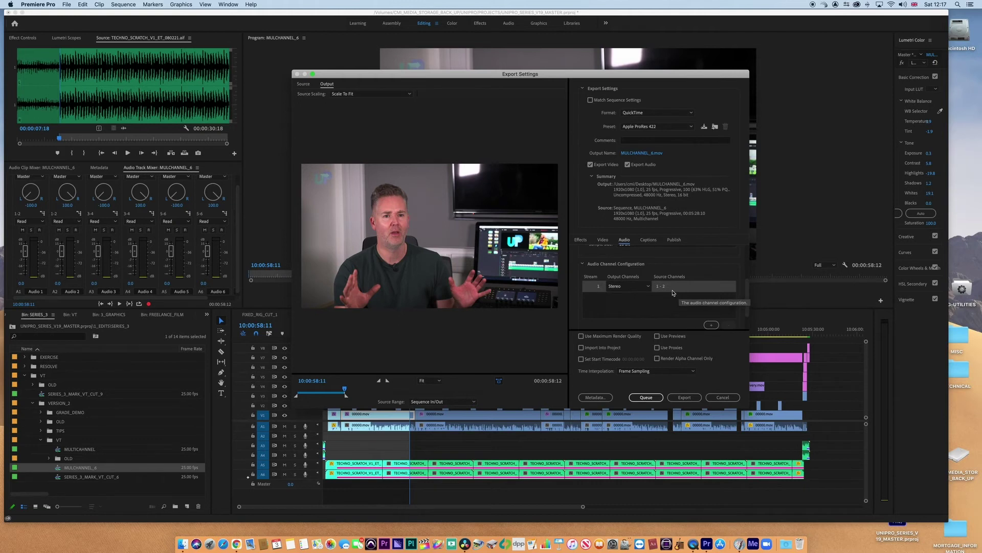
{"action": "left_click", "coordinate": [712, 325]}
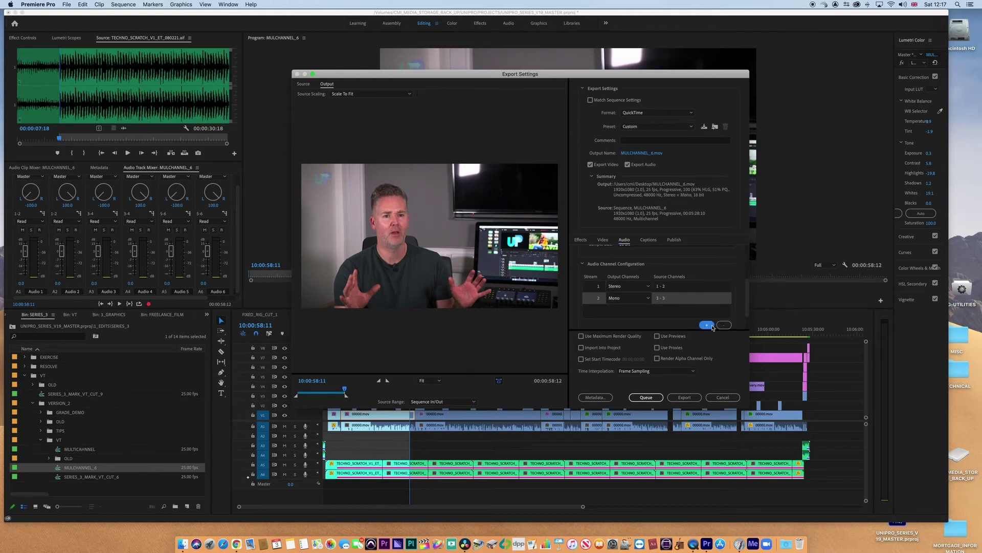
{"action": "left_click", "coordinate": [712, 325]}
{"action": "left_click_drag", "start_coordinate": [746, 300], "coordinate": [748, 307]}
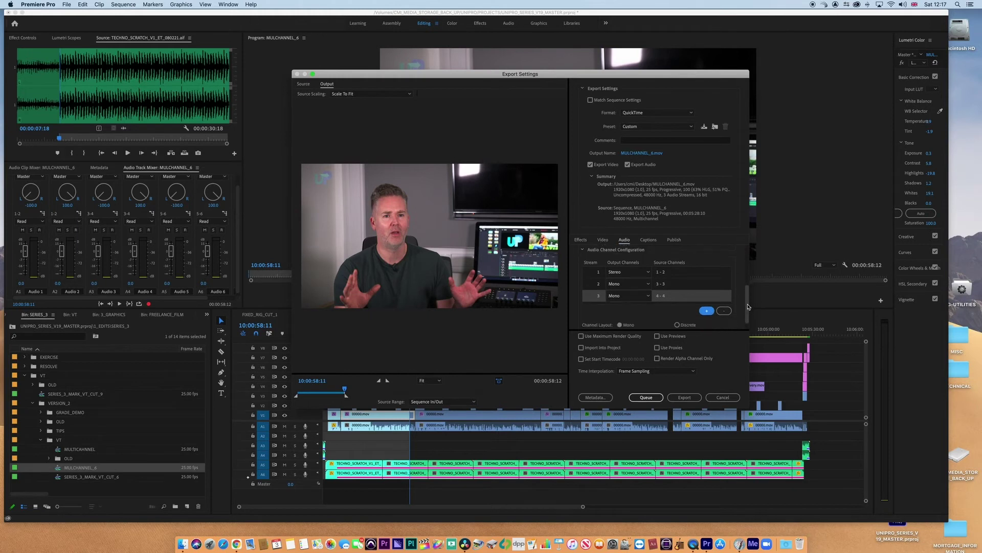
{"action": "left_click", "coordinate": [646, 295]}
{"action": "left_click", "coordinate": [641, 321]}
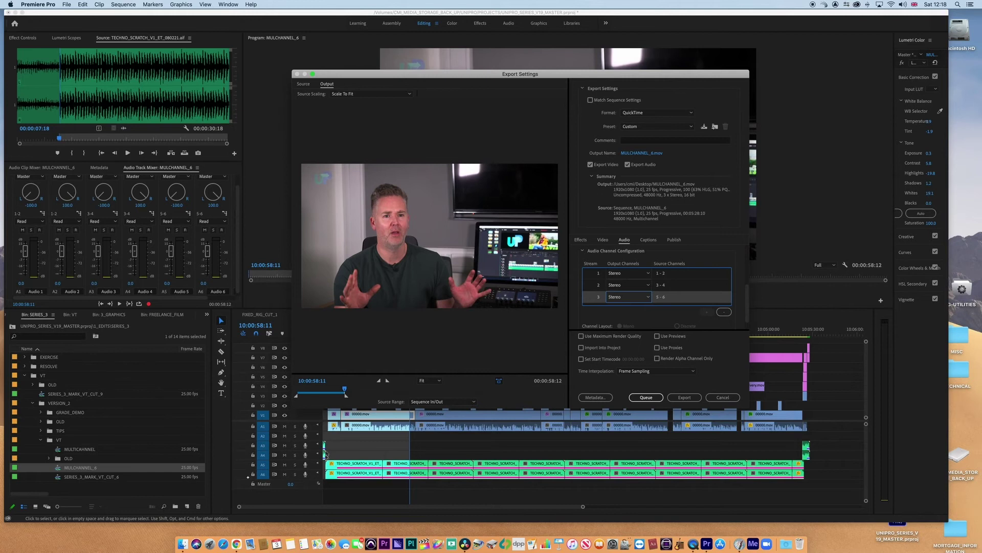
{"action": "left_click", "coordinate": [649, 276]}
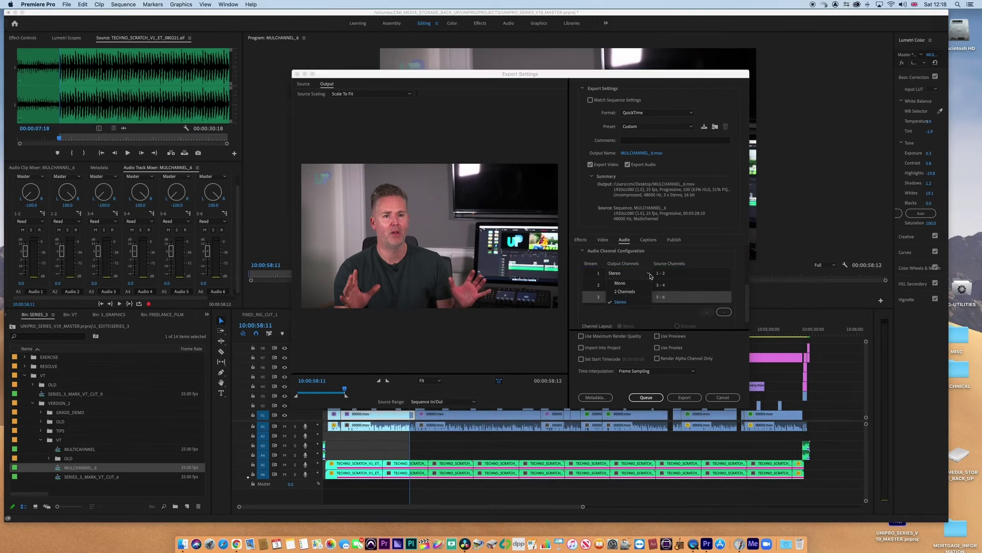
{"action": "left_click", "coordinate": [641, 294]}
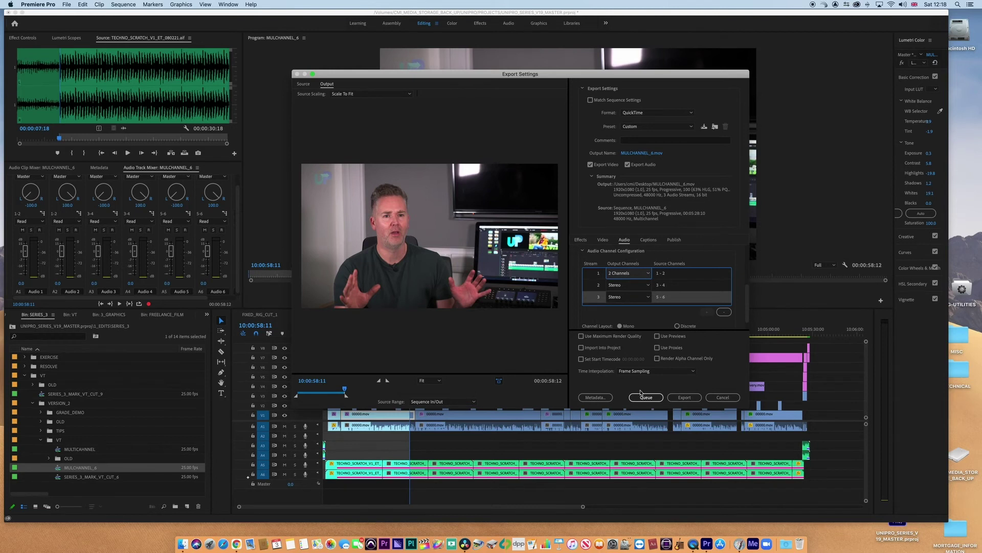
Step: Save the export output MULCHANNEL_6 into a new Desktop folder named TEST_CHAN
{"action": "left_click", "coordinate": [631, 153]}
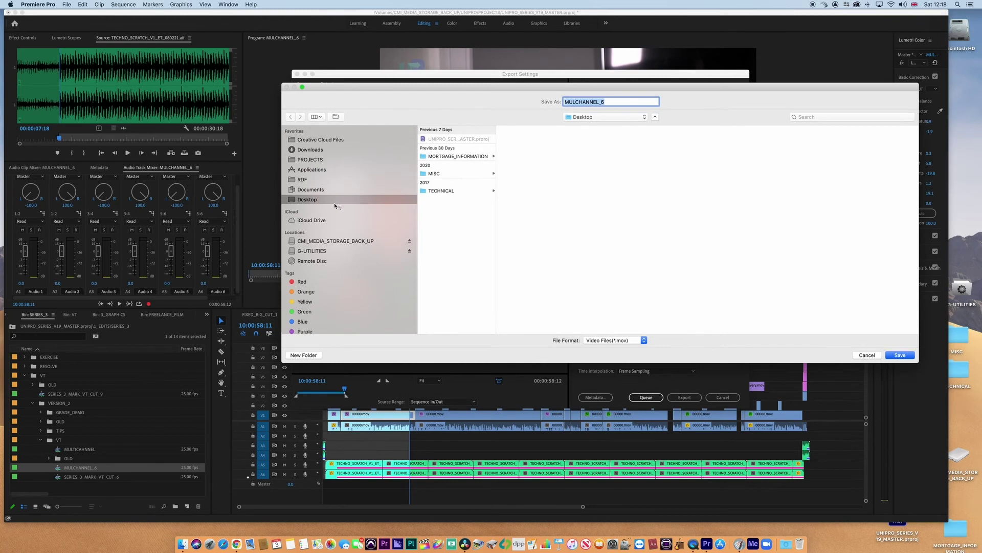
{"action": "left_click", "coordinate": [304, 355]}
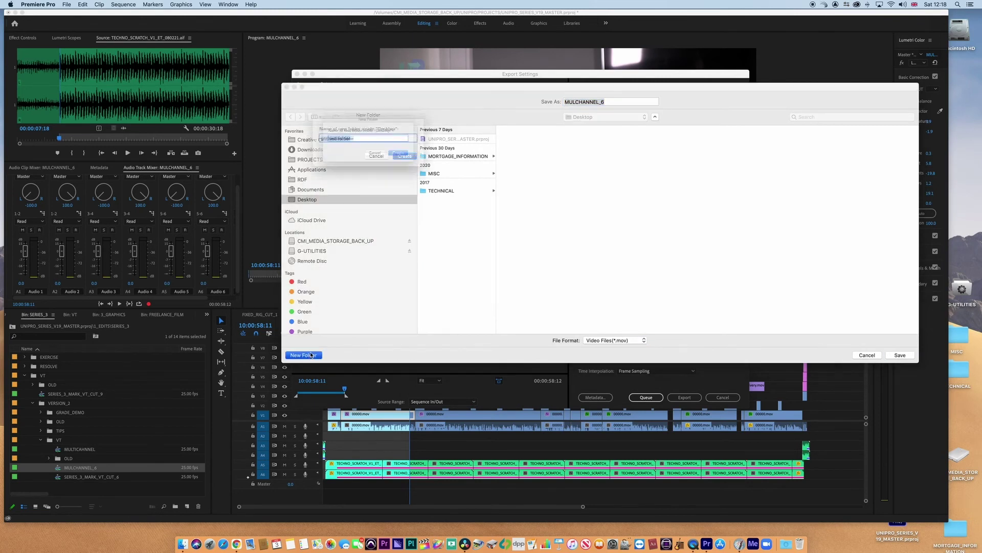
{"action": "type", "text": "TEST_"}
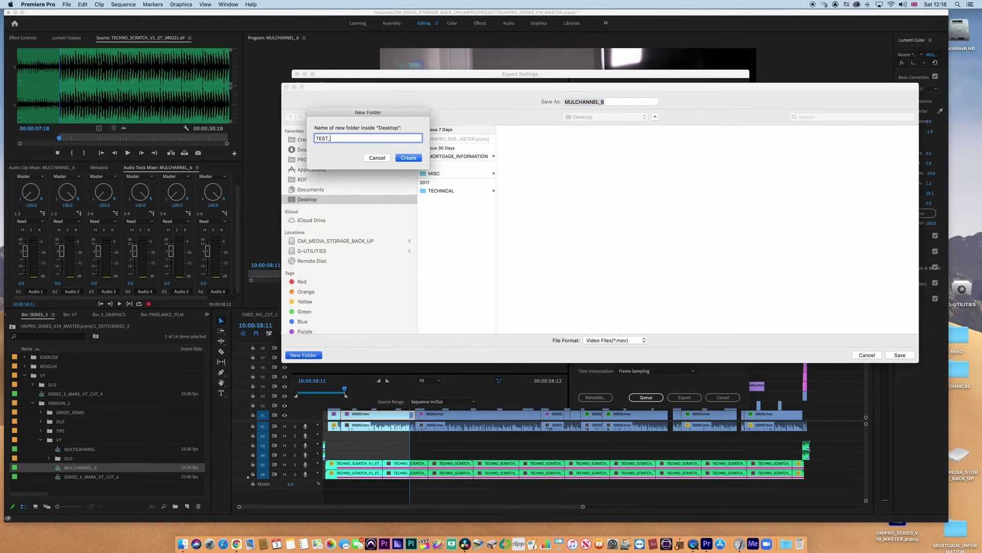
{"action": "type", "text": "CHAN"}
{"action": "key", "text": "Return"}
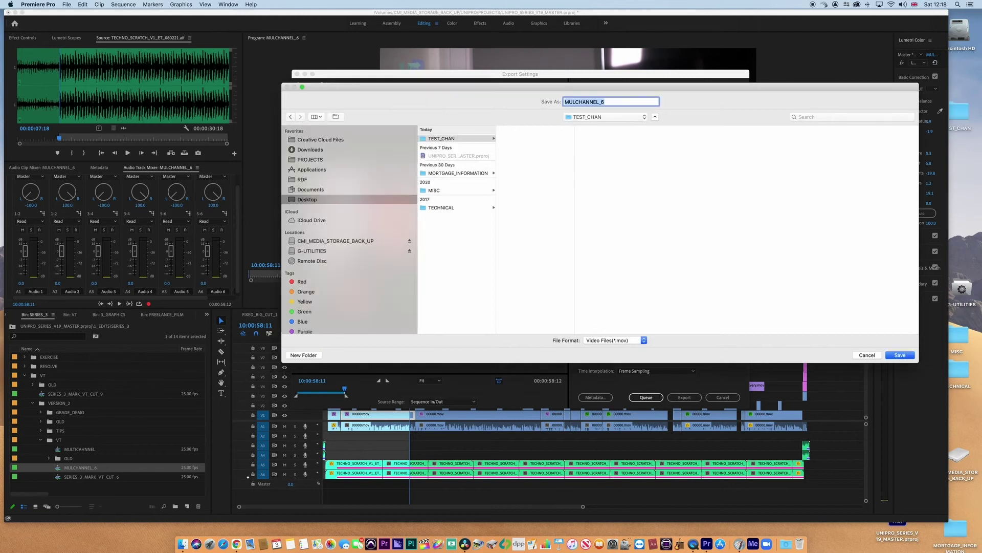
{"action": "left_click", "coordinate": [899, 355]}
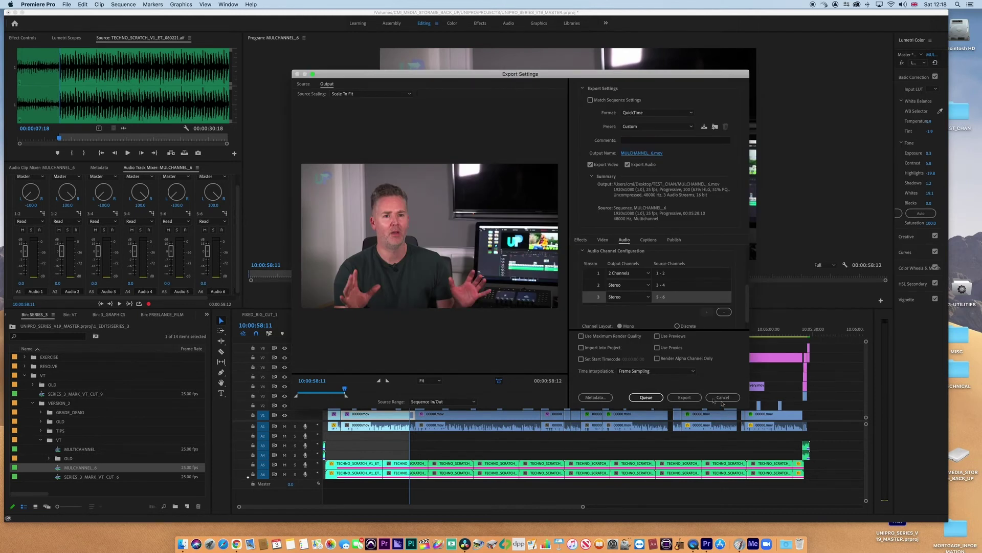
Step: Export the sequence, dismiss the success alert, and hide Premiere Pro
{"action": "left_click", "coordinate": [685, 398]}
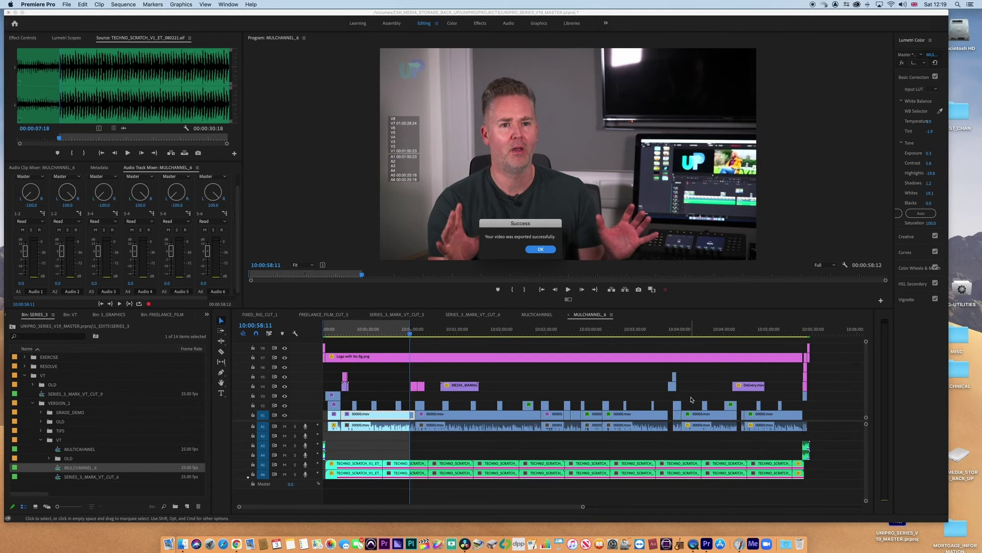
{"action": "key", "text": "Return"}
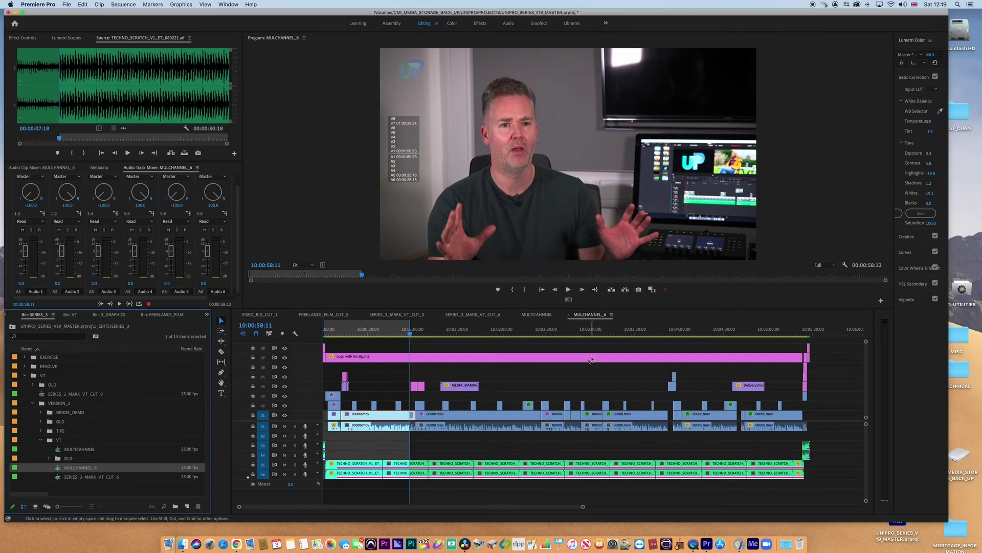
{"action": "key", "text": "super+h"}
Step: Open and play MULCHANNEL_6.mov from the TEST_CHAN folder in QuickTime Player
{"action": "double_click", "coordinate": [946, 114]}
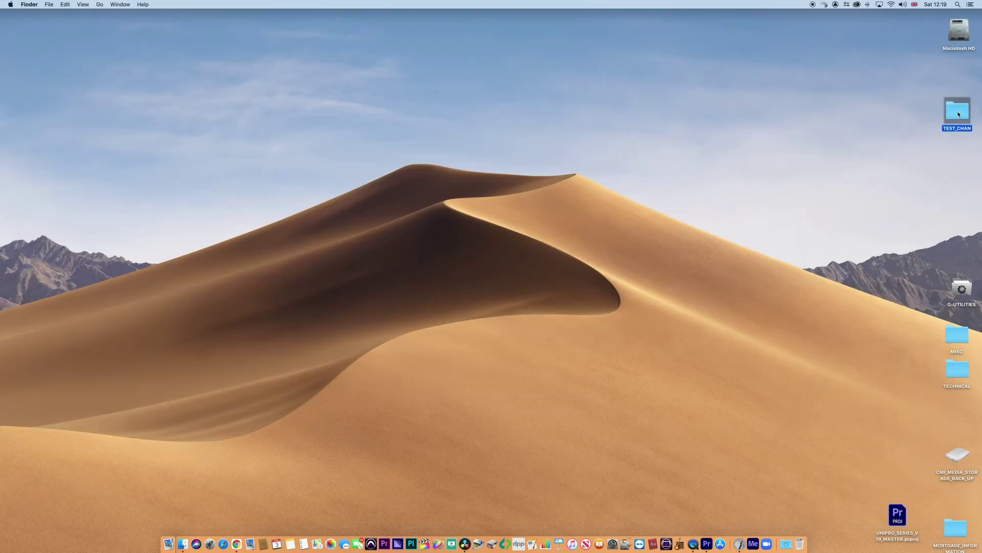
{"action": "double_click", "coordinate": [474, 134]}
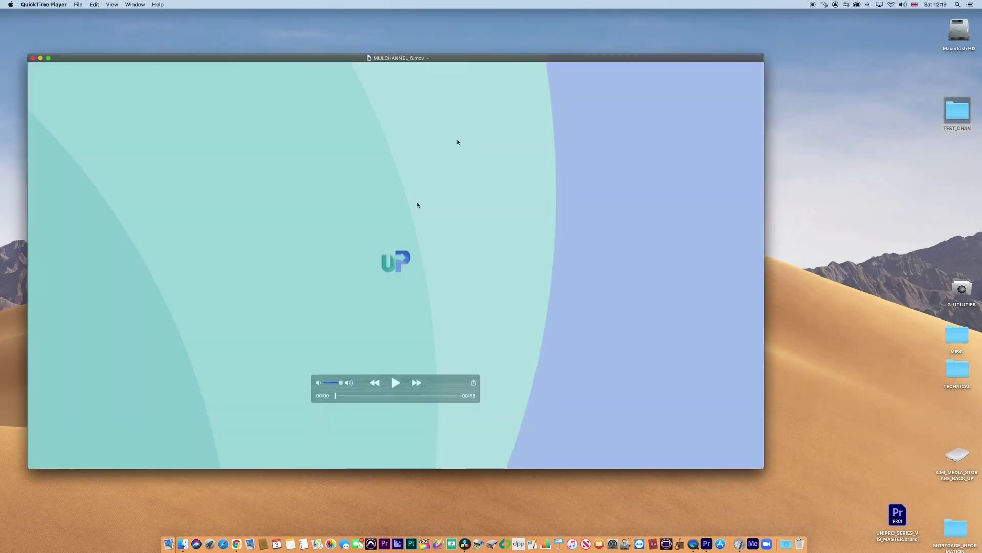
{"action": "left_click", "coordinate": [395, 383]}
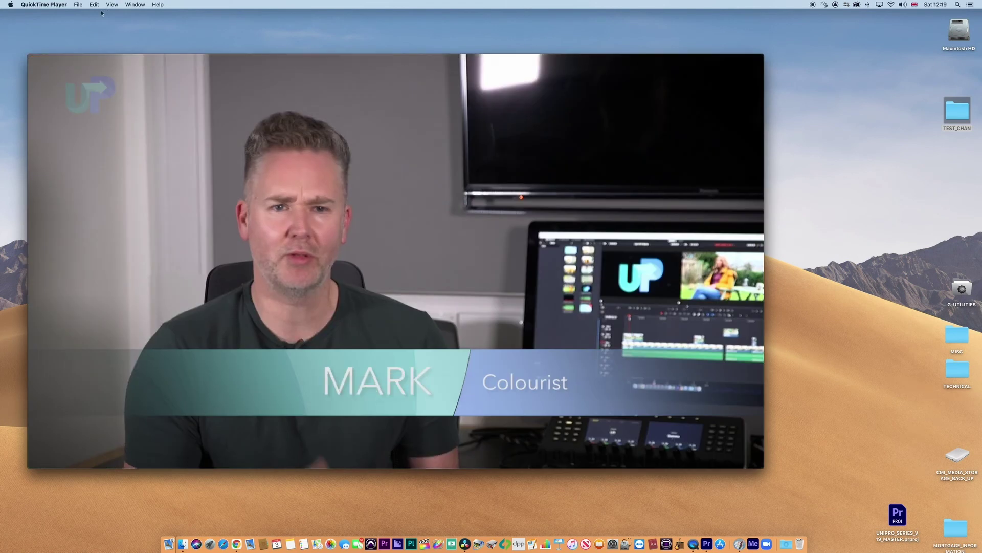
Step: Confirm in the Movie Inspector it is ProRes 422 1080p25 with PCM audio, then return to Premiere
{"action": "left_click", "coordinate": [111, 4]}
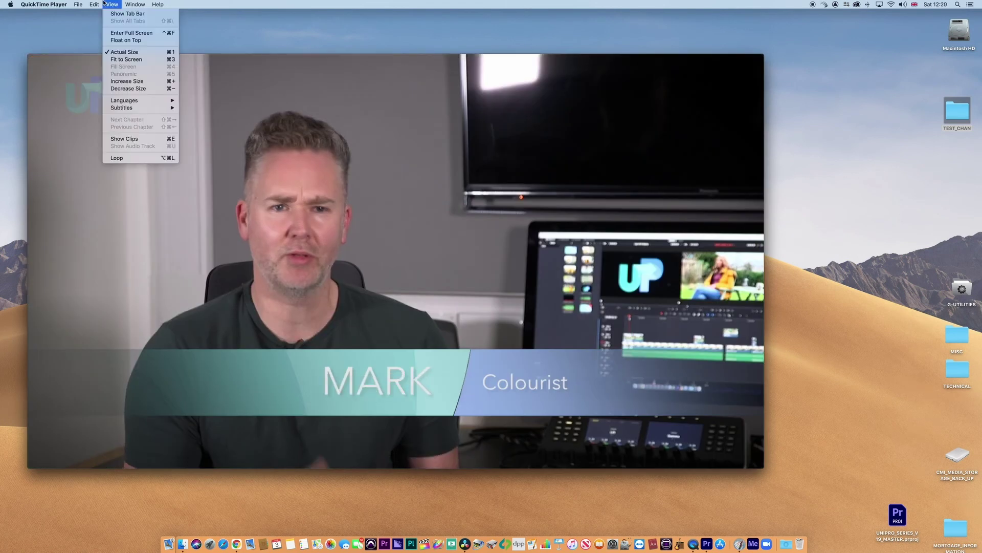
{"action": "mouse_move", "coordinate": [131, 4]}
{"action": "left_click", "coordinate": [149, 66]}
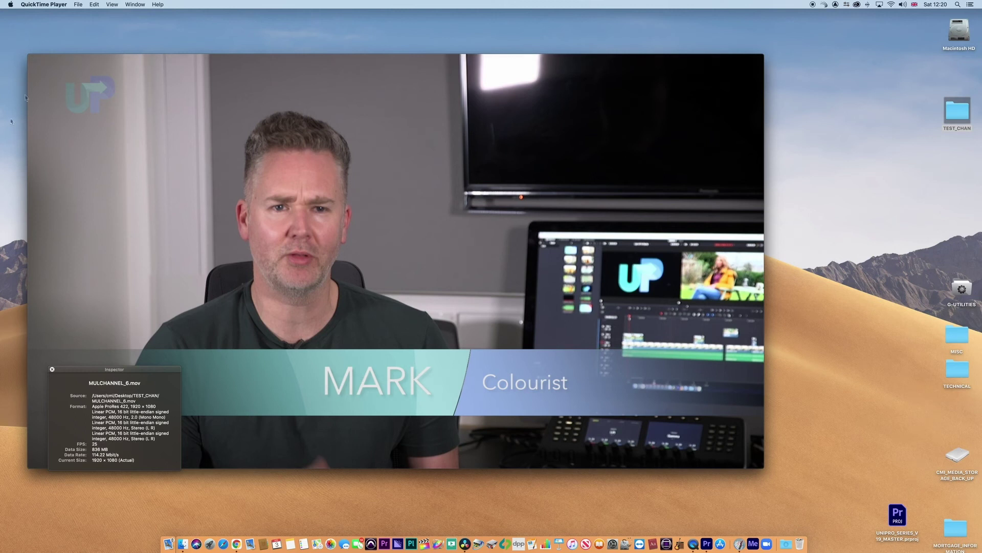
{"action": "left_click", "coordinate": [32, 59]}
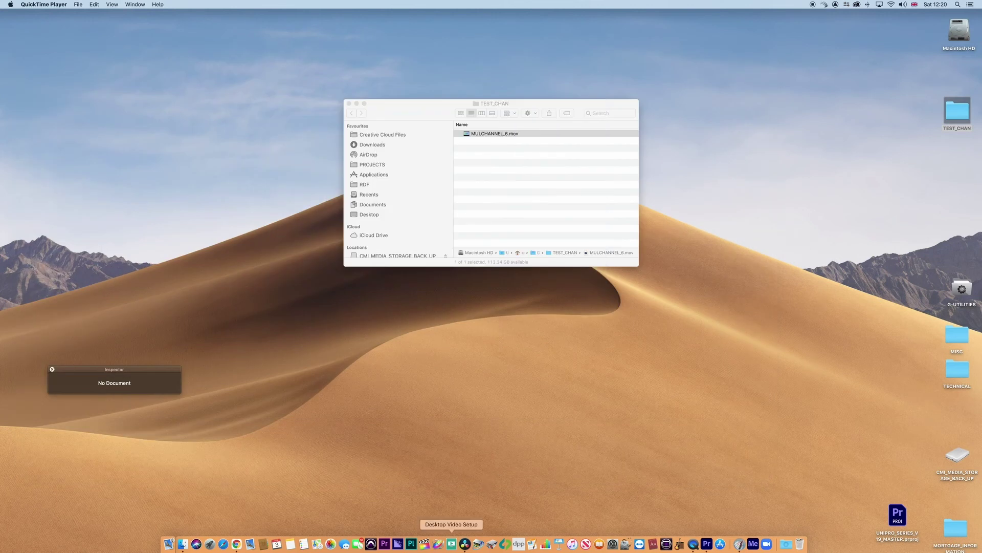
{"action": "left_click", "coordinate": [706, 544]}
Step: Create a new project bin named TEST_FILE
{"action": "left_click", "coordinate": [26, 375]}
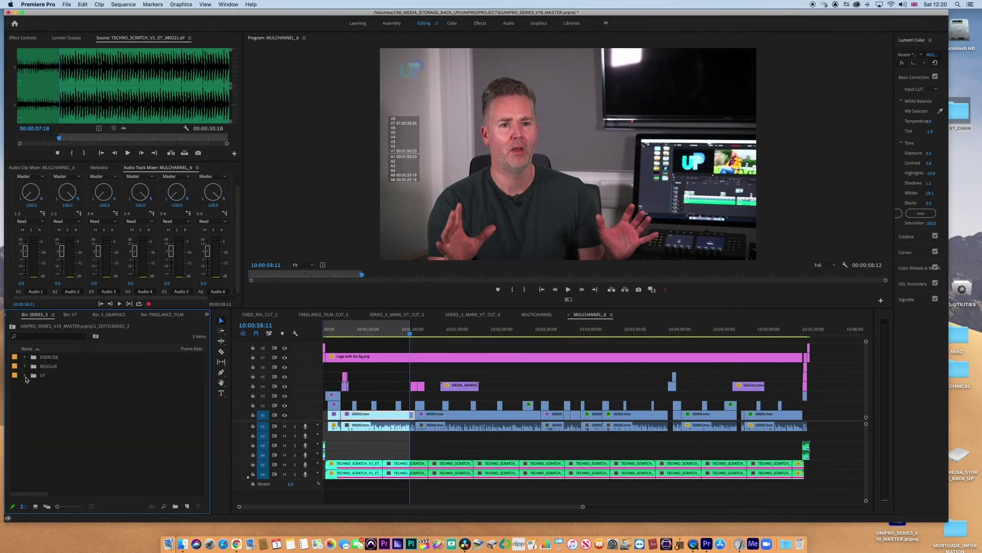
{"action": "right_click", "coordinate": [35, 401]}
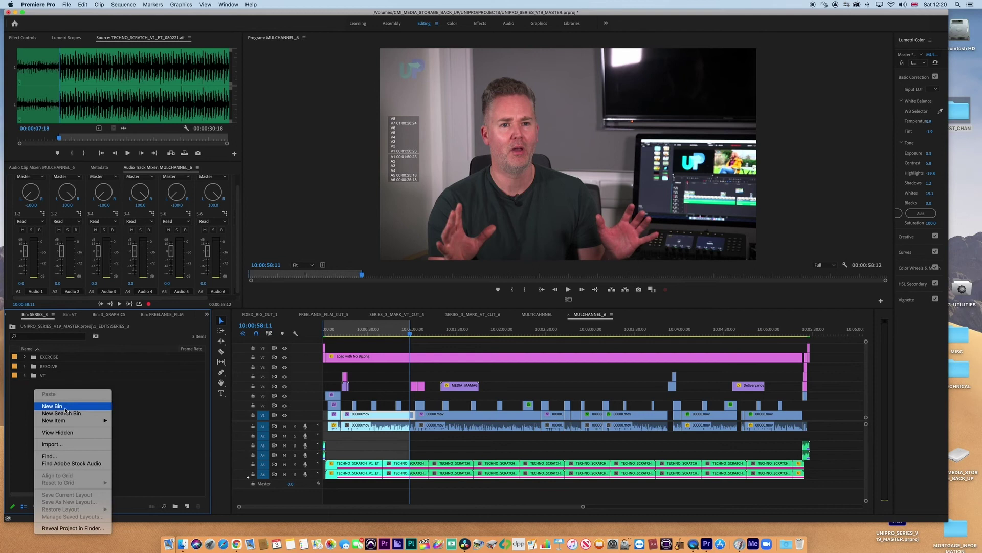
{"action": "left_click", "coordinate": [65, 406]}
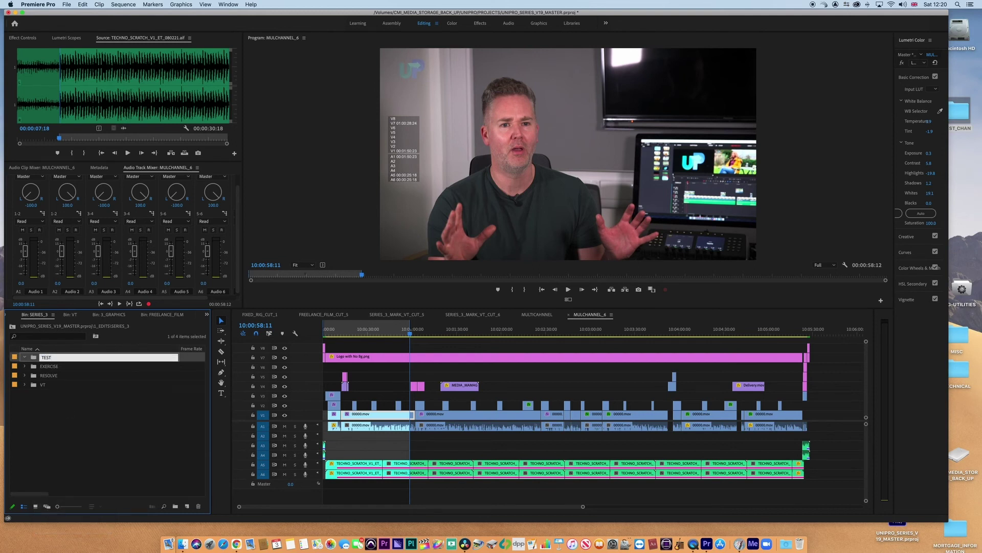
{"action": "type", "text": "TEST_FILE"}
{"action": "key", "text": "Return"}
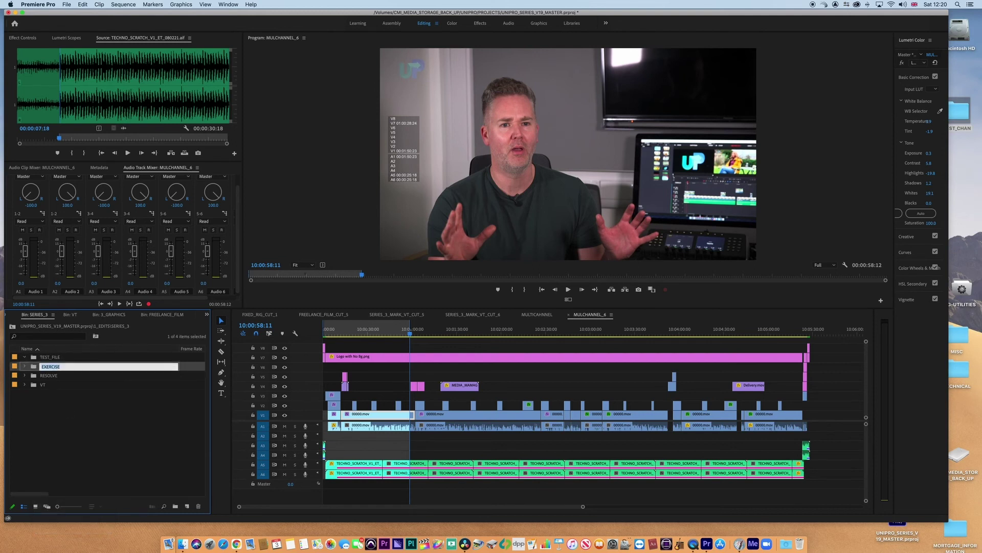
Step: Import MULCHANNEL_6.mov from the TEST_CHAN folder into the TEST_FILE bin
{"action": "double_click", "coordinate": [35, 357]}
{"action": "right_click", "coordinate": [35, 390]}
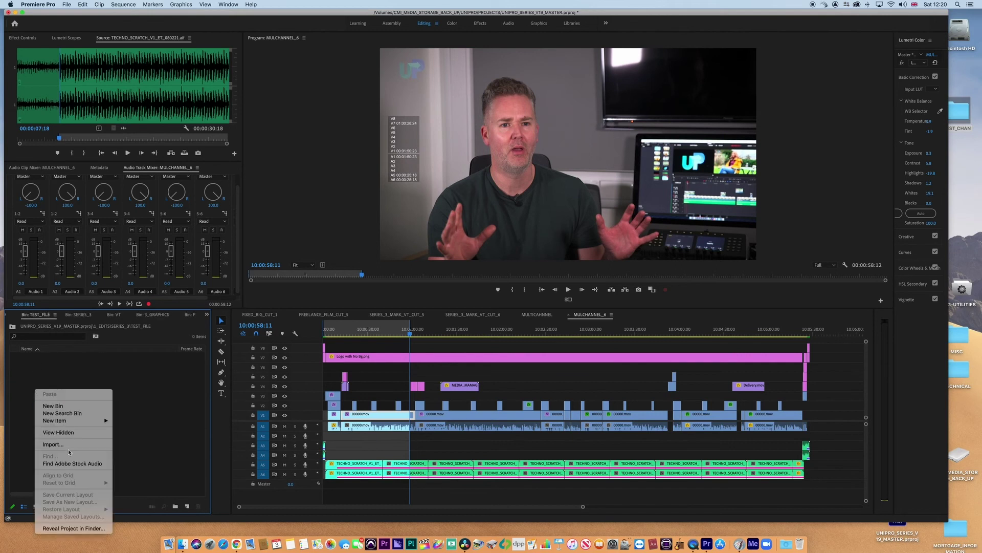
{"action": "left_click", "coordinate": [67, 444]}
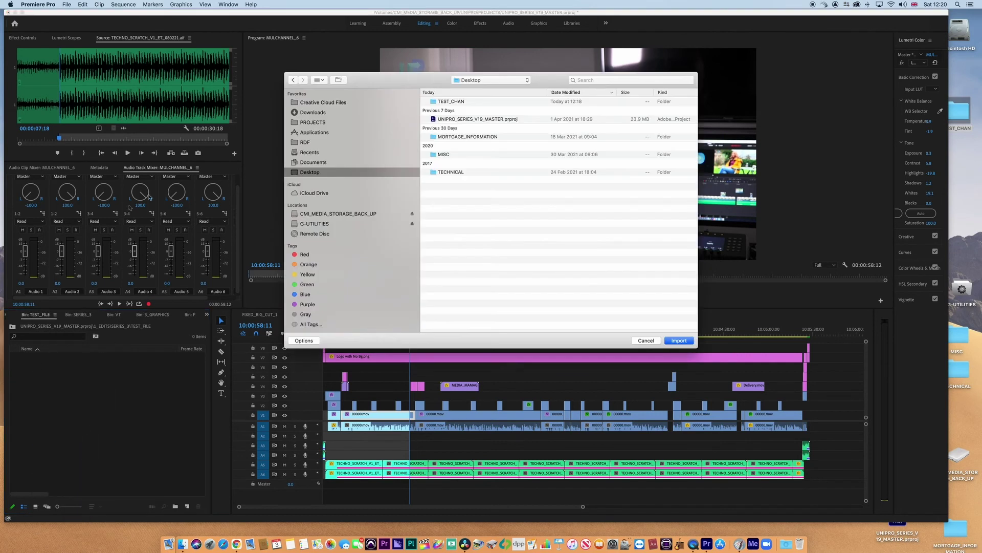
{"action": "double_click", "coordinate": [434, 101]}
{"action": "left_click", "coordinate": [434, 102]}
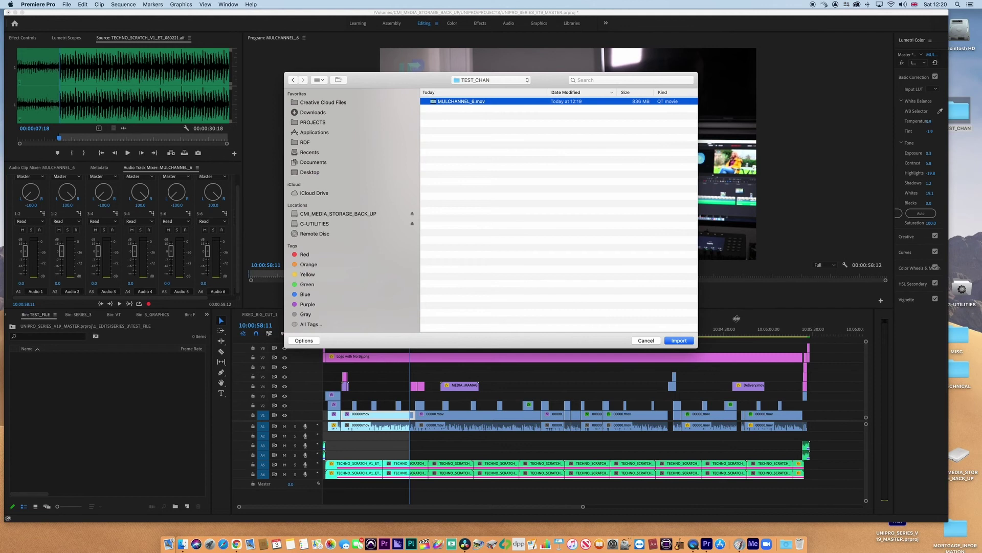
{"action": "left_click", "coordinate": [679, 340]}
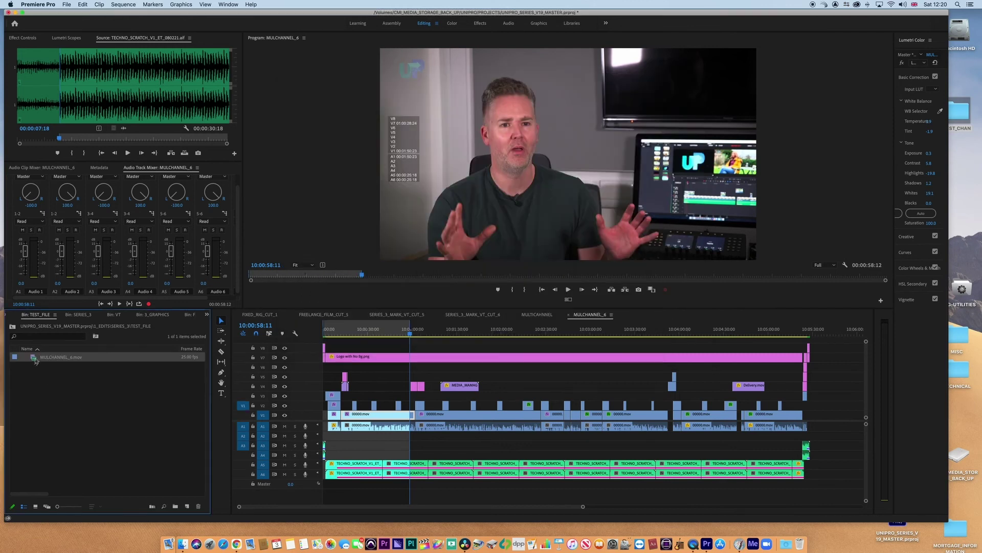
Step: Load MULCHANNEL_6.mov in the Source monitor and play it briefly
{"action": "double_click", "coordinate": [37, 360]}
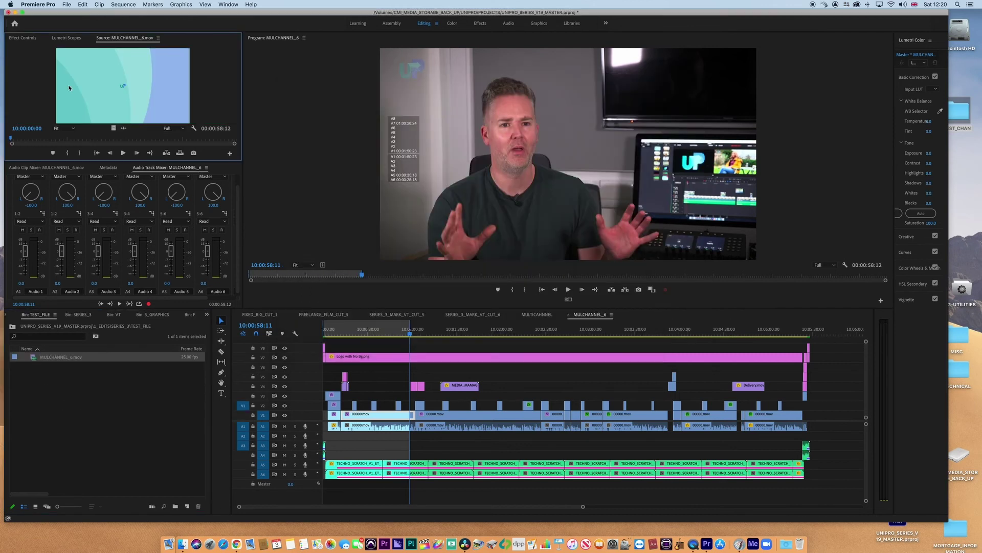
{"action": "key", "text": "space"}
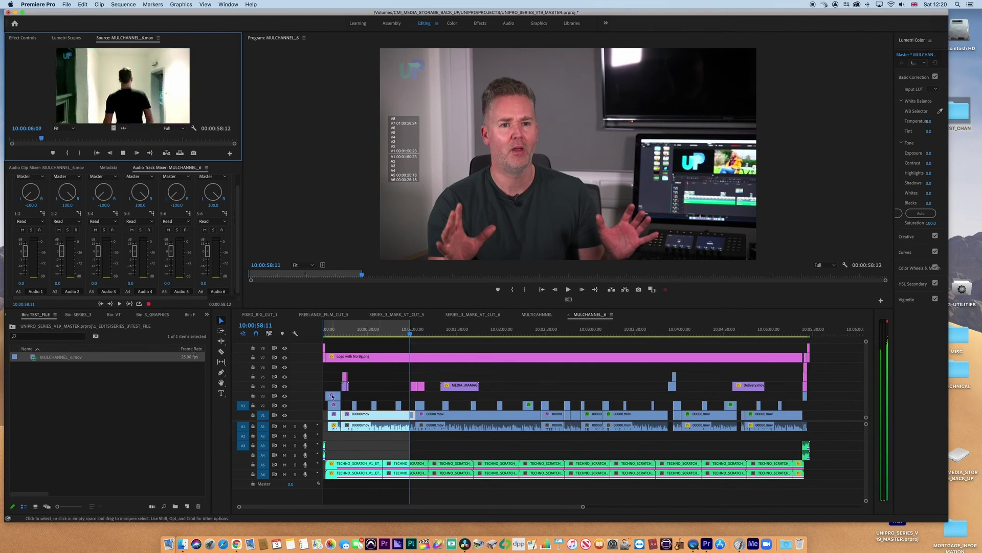
{"action": "left_click", "coordinate": [51, 300]}
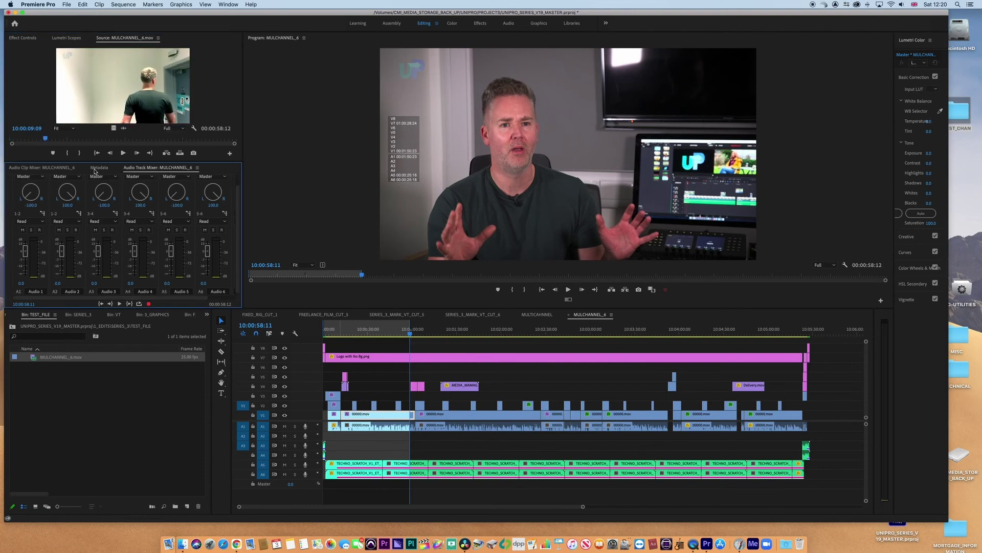
{"action": "left_click", "coordinate": [96, 89]}
{"action": "key", "text": "space"}
{"action": "key", "text": "space"}
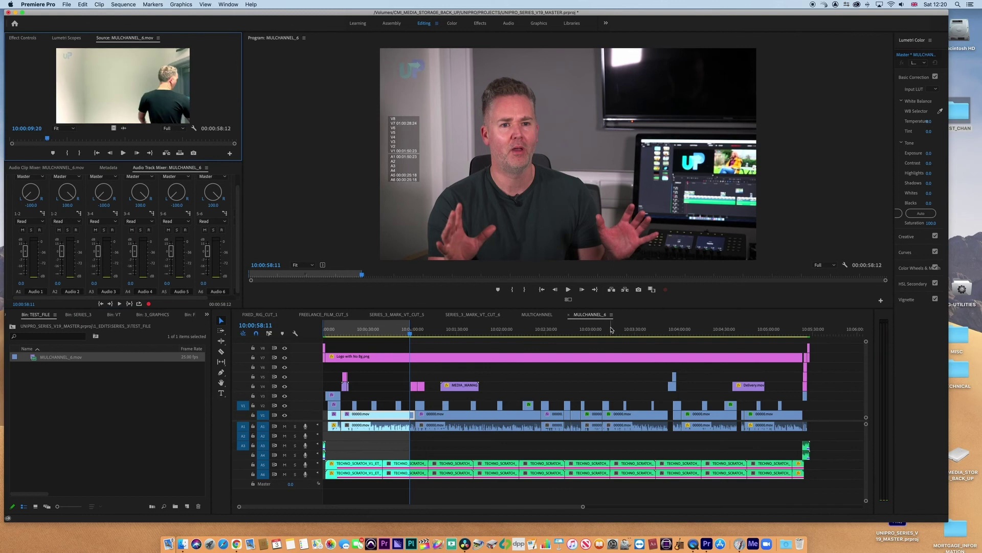
{"action": "scroll", "coordinate": [609, 340], "scroll_direction": "down", "scroll_amount": 5}
{"action": "scroll", "coordinate": [609, 340], "scroll_direction": "down", "scroll_amount": 10}
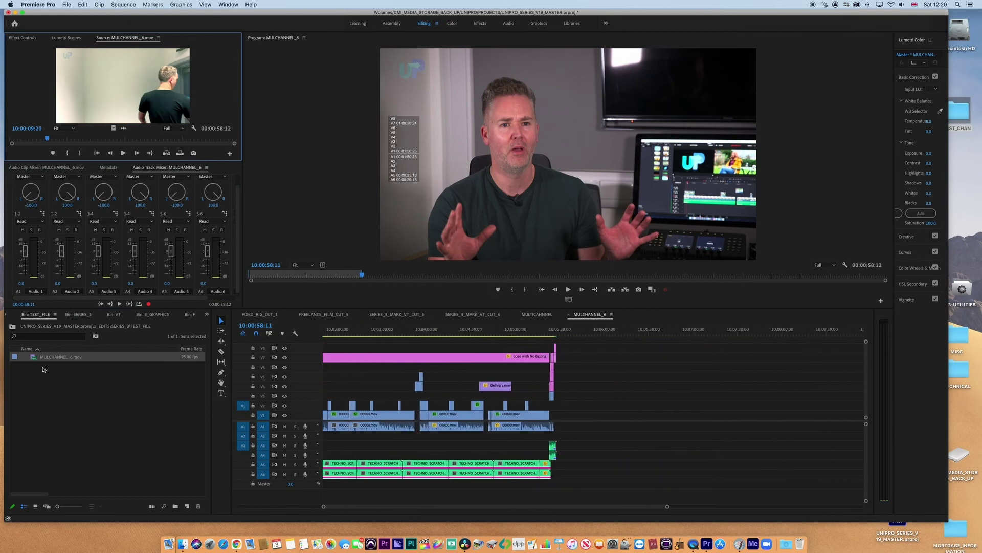
Step: Test-drop the clip on the timeline, undo it, then replay the clip from its first frame
{"action": "left_click_drag", "start_coordinate": [409, 385], "coordinate": [594, 415]}
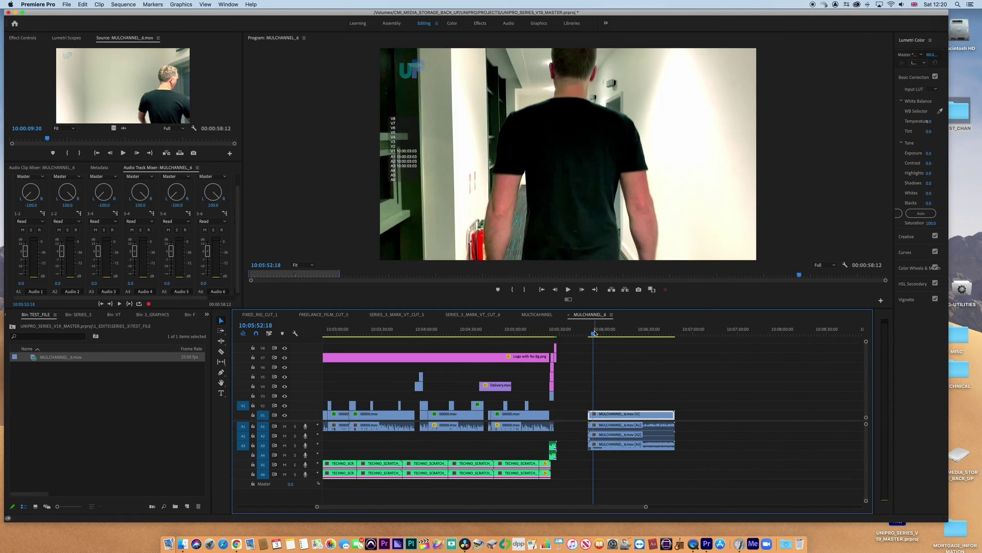
{"action": "key", "text": "super+z"}
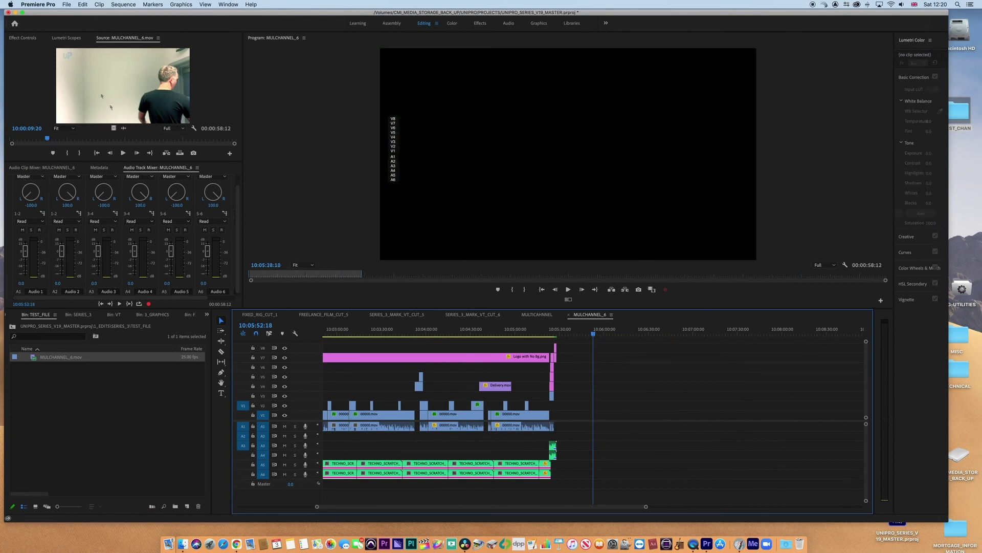
{"action": "left_click", "coordinate": [111, 108]}
{"action": "left_click", "coordinate": [39, 140]}
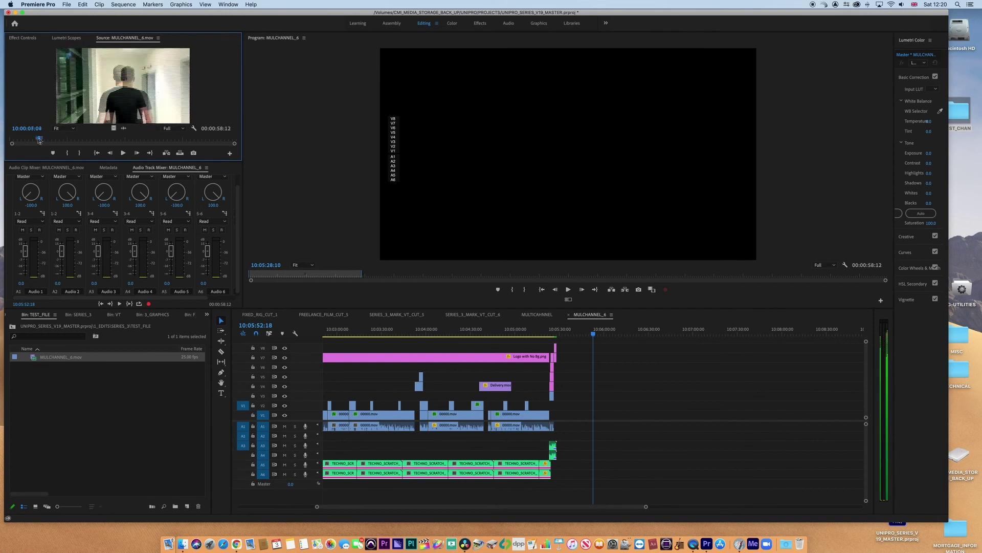
{"action": "left_click_drag", "start_coordinate": [39, 140], "coordinate": [16, 146]}
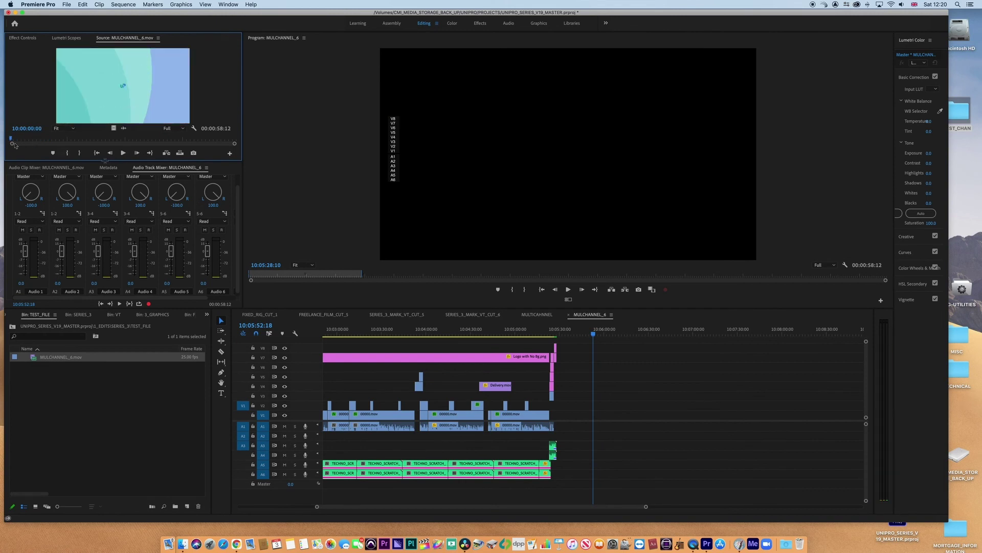
{"action": "key", "text": "space"}
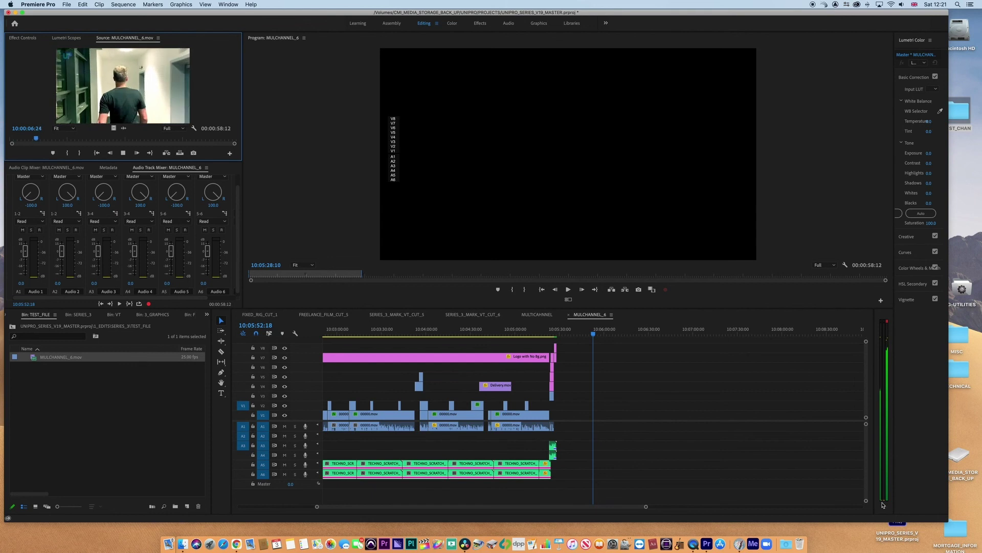
{"action": "key", "text": "space"}
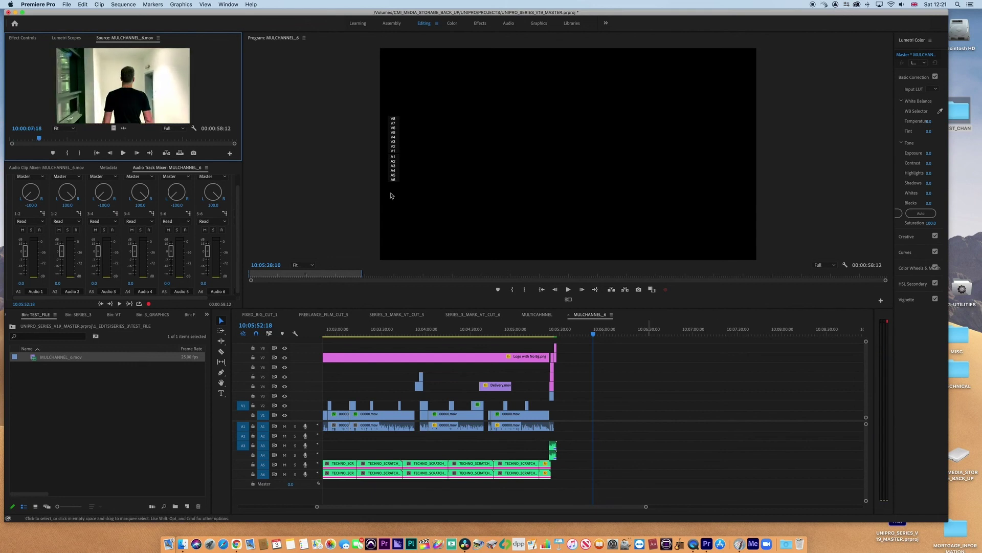
Step: Show the Audio Clip Mixer and replay MULCHANNEL_6.mov from near the start to watch its three channel levels
{"action": "left_click", "coordinate": [45, 167]}
{"action": "key", "text": "space"}
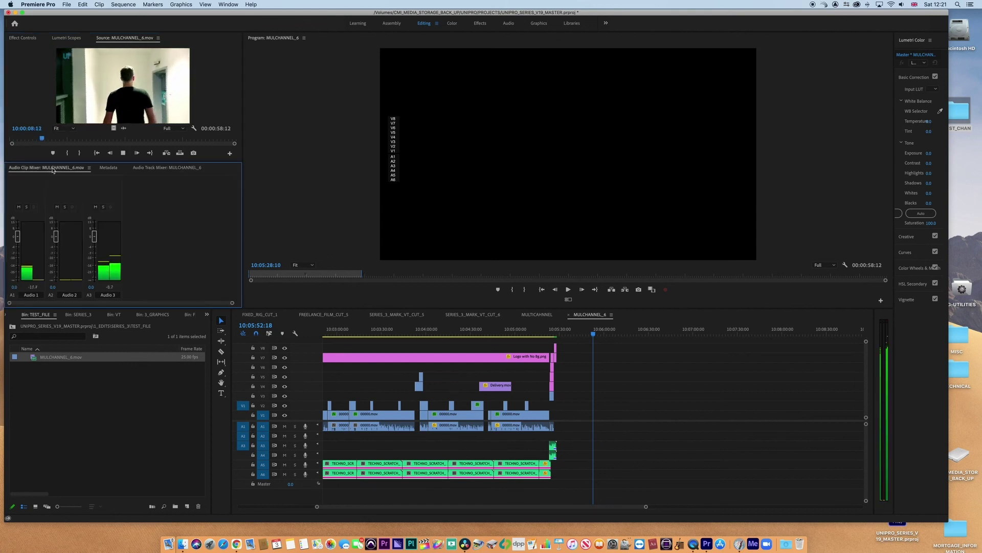
{"action": "key", "text": "space"}
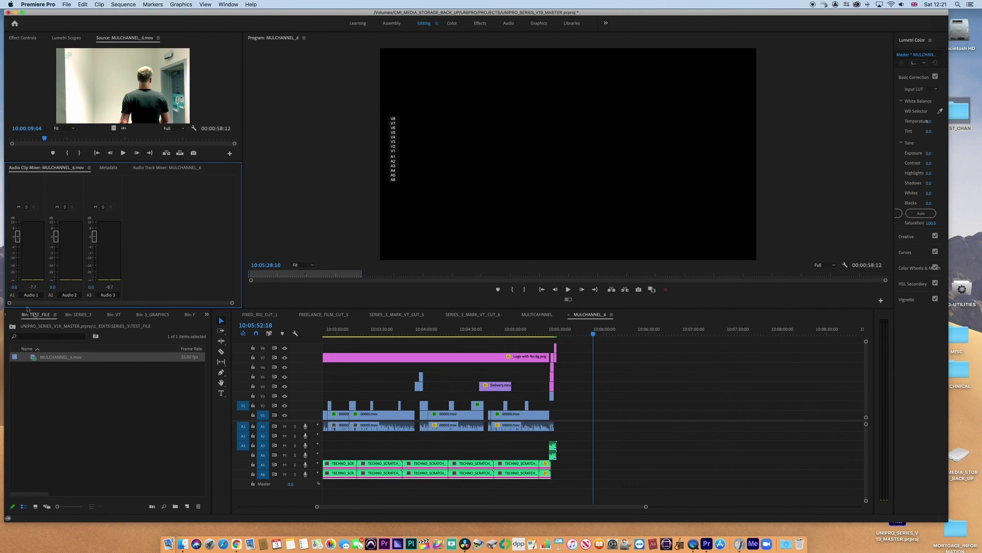
{"action": "left_click_drag", "start_coordinate": [54, 137], "coordinate": [12, 138]}
{"action": "key", "text": "space"}
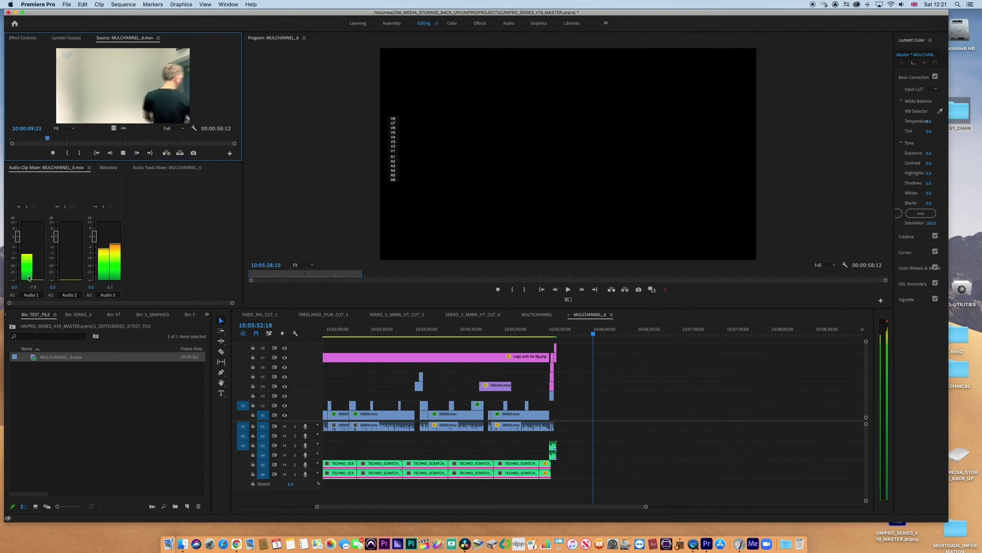
Step: Stop the MULCHANNEL_6.mov source playback at 10:00:10:07
{"action": "key", "text": "space"}
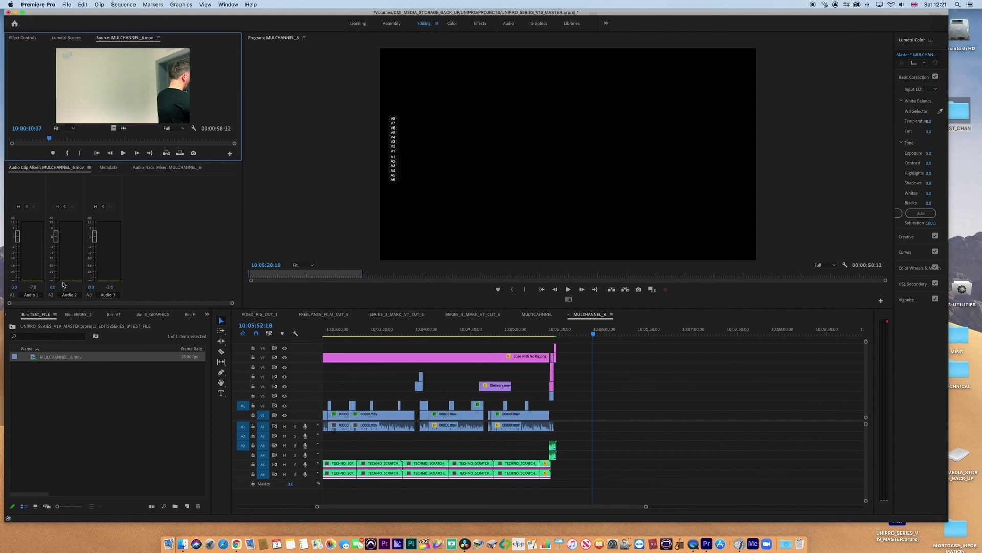